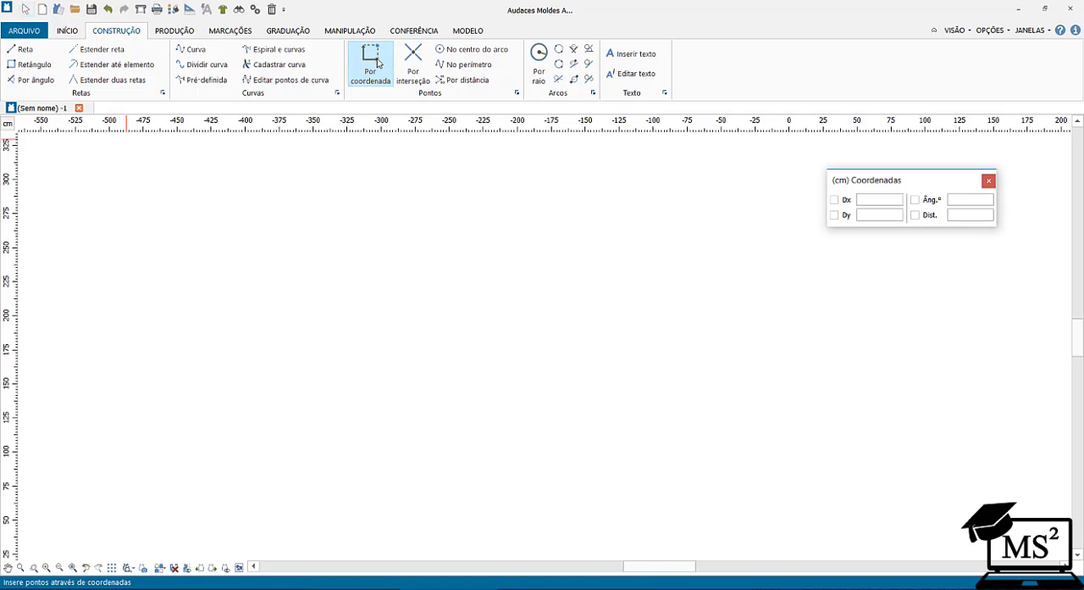
# Place ten points by coordinate, scattered freely across the drawing area.
pyautogui.click(125, 199)
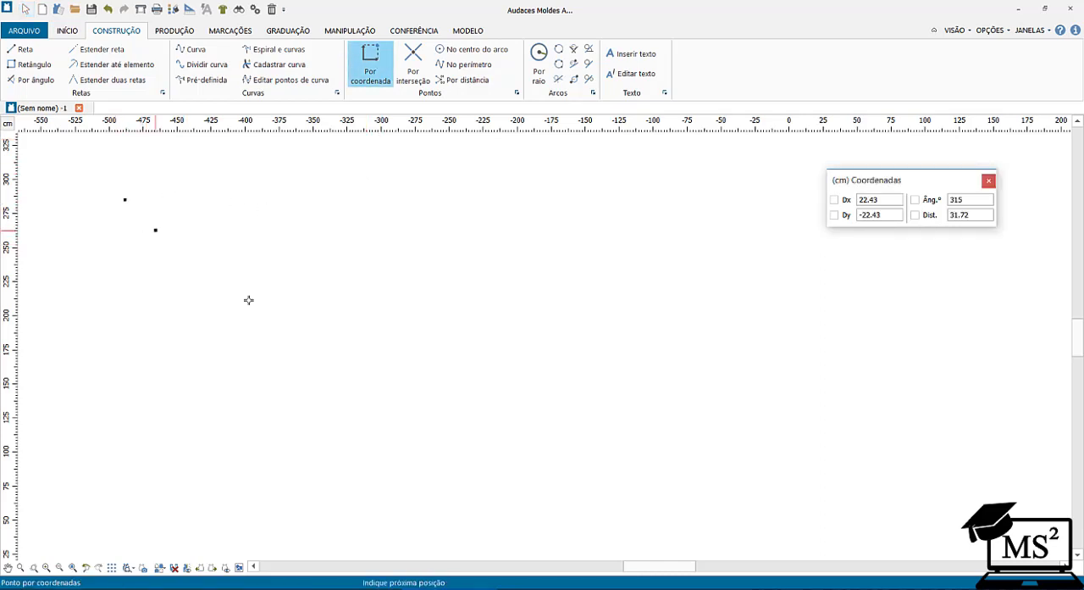
pyautogui.click(571, 473)
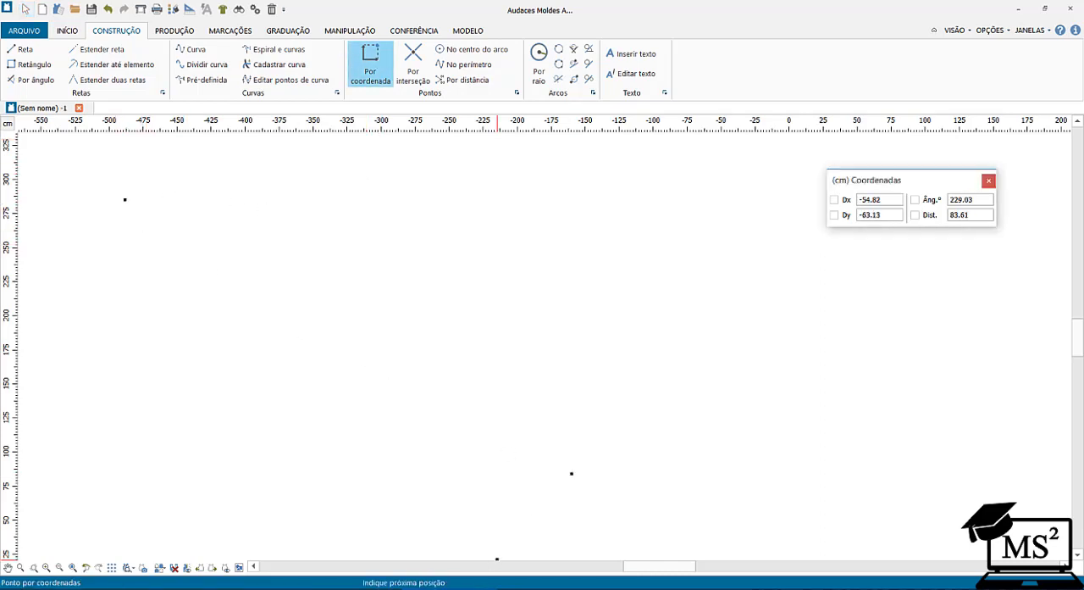
pyautogui.click(276, 339)
pyautogui.click(415, 245)
pyautogui.click(484, 381)
pyautogui.click(636, 347)
pyautogui.click(573, 245)
pyautogui.click(399, 395)
pyautogui.click(317, 248)
pyautogui.click(445, 192)
pyautogui.click(190, 145)
# Select all ten scattered points and delete them.
pyautogui.click(25, 9)
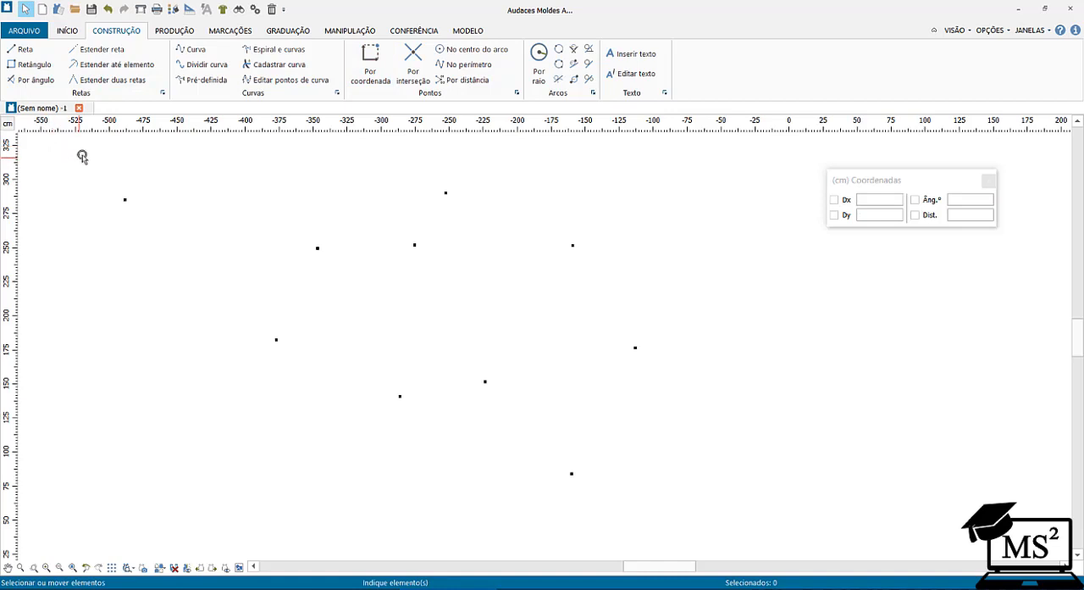
pyautogui.moveTo(87, 150); pyautogui.dragTo(725, 510)
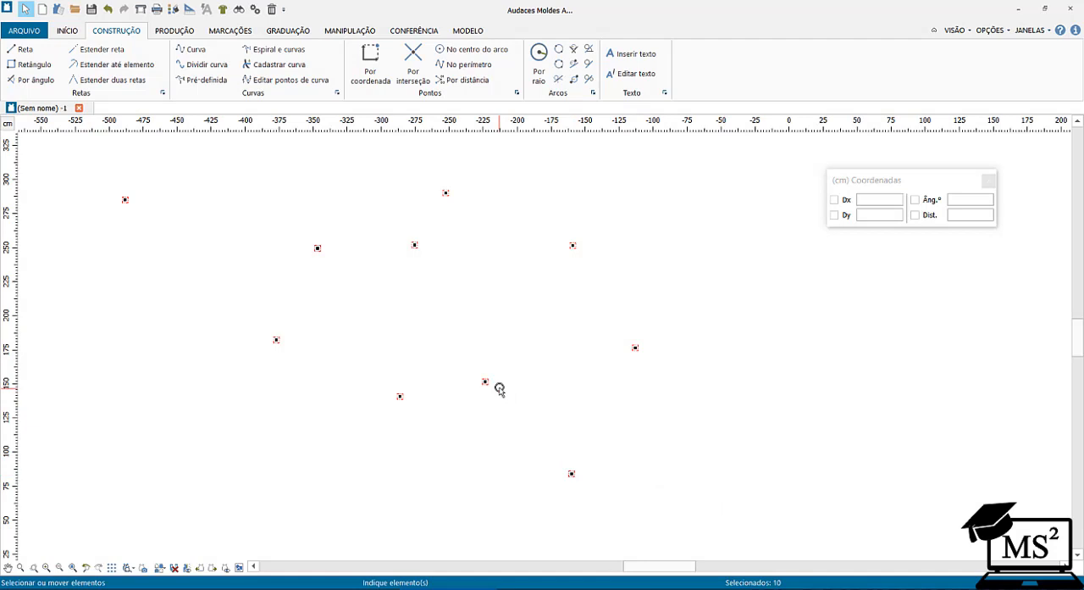
pyautogui.press('Delete')
# Create a horizontal row of six points by coordinate, each offset from the previous one by Dx 25 cm and Dy 0.
pyautogui.click(370, 64)
pyautogui.click(360, 268)
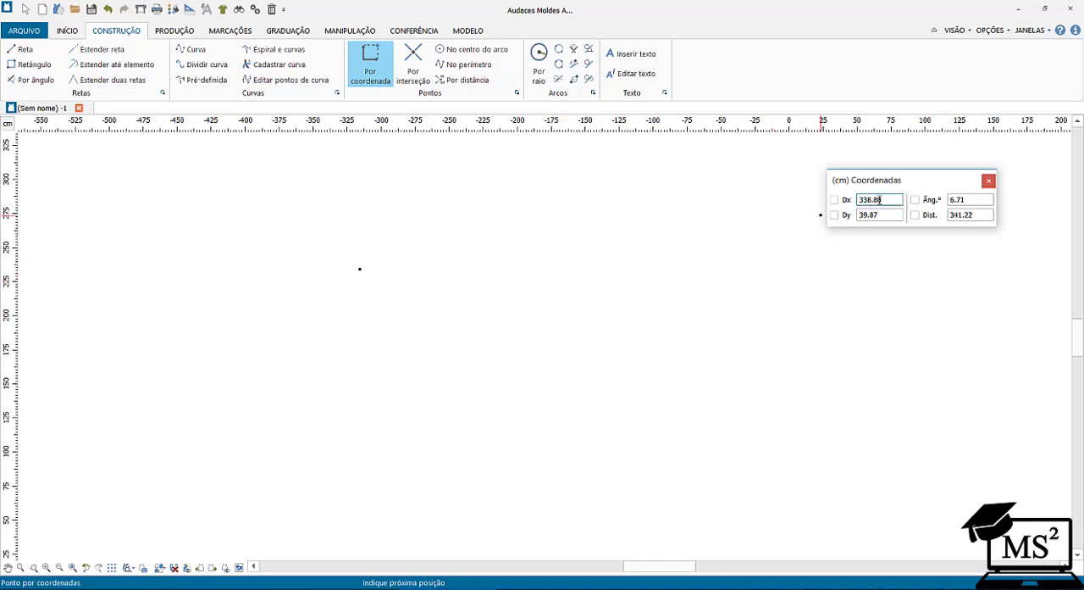
pyautogui.moveTo(879, 200); pyautogui.dragTo(841, 200)
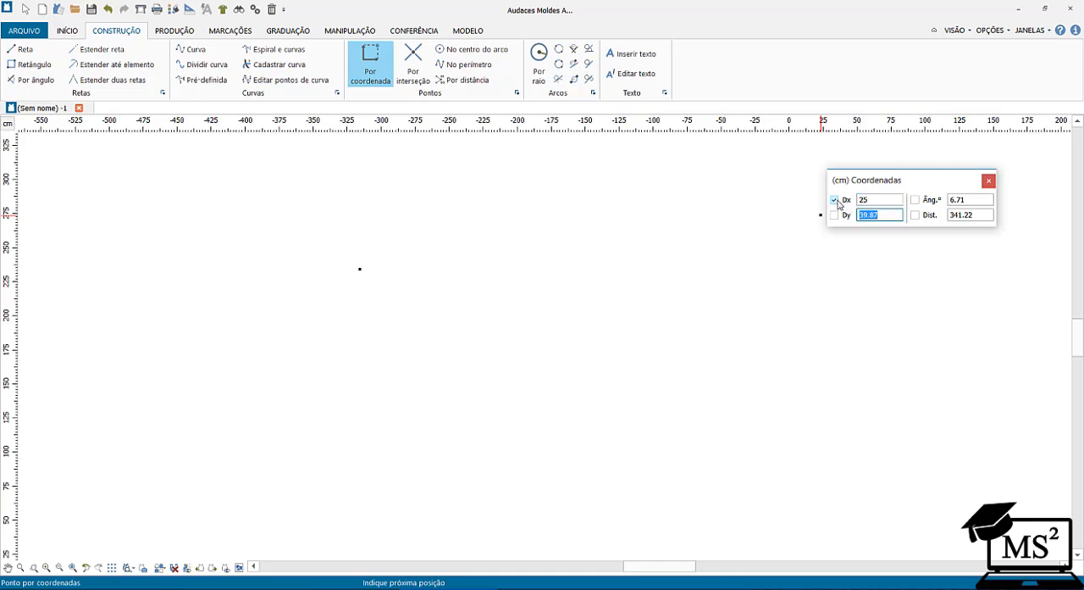
pyautogui.press('Tab')
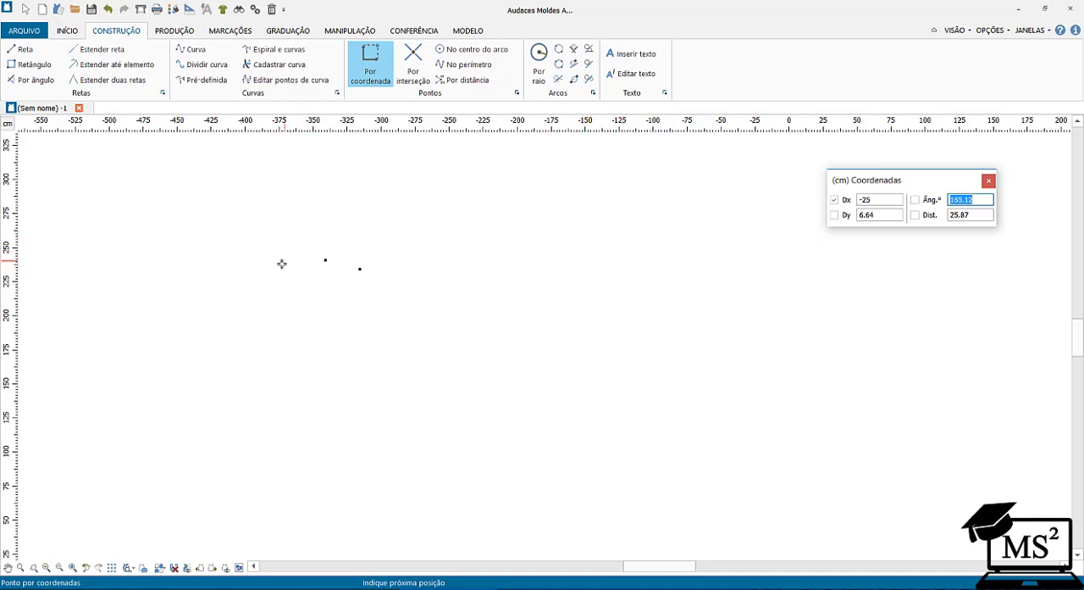
pyautogui.doubleClick(883, 213)
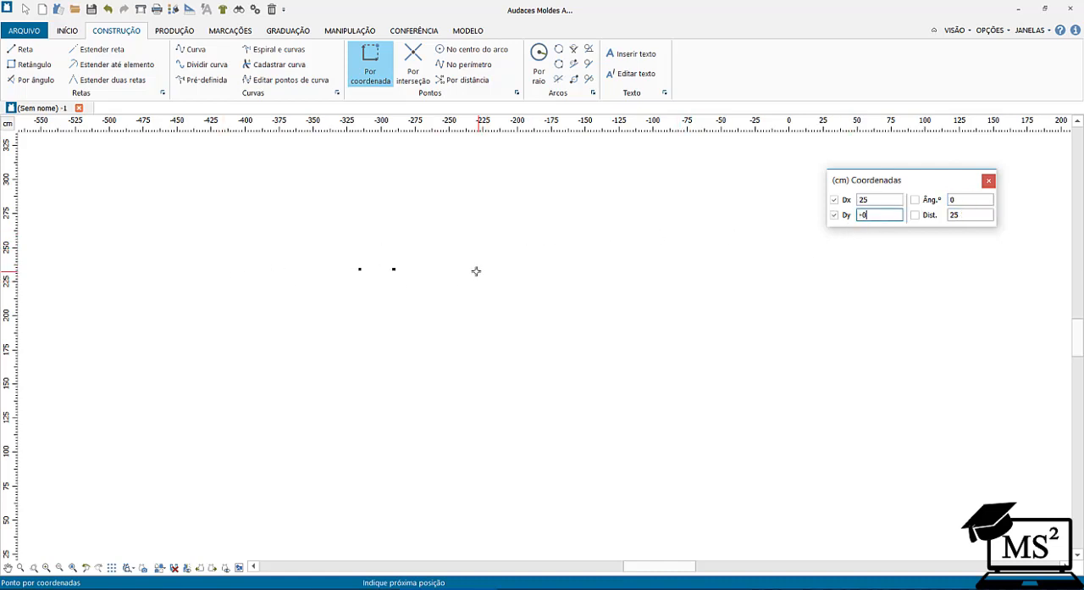
pyautogui.click(478, 270)
pyautogui.click(521, 274)
pyautogui.click(585, 282)
pyautogui.click(648, 278)
pyautogui.rightClick(641, 281)
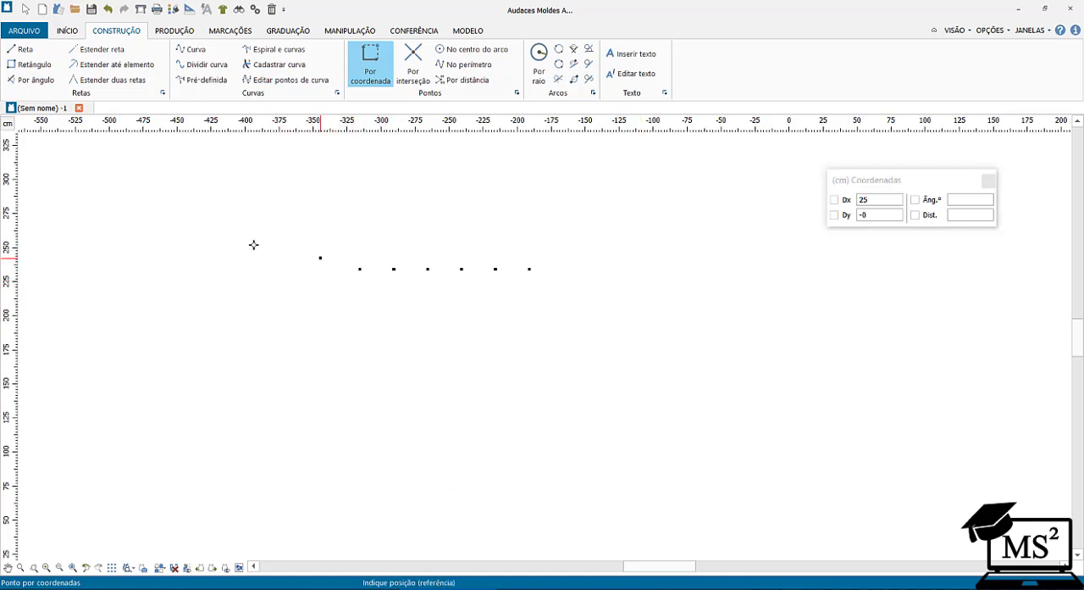
# Draw a straight line through the first three points of the row and finish it at the third point.
pyautogui.click(19, 51)
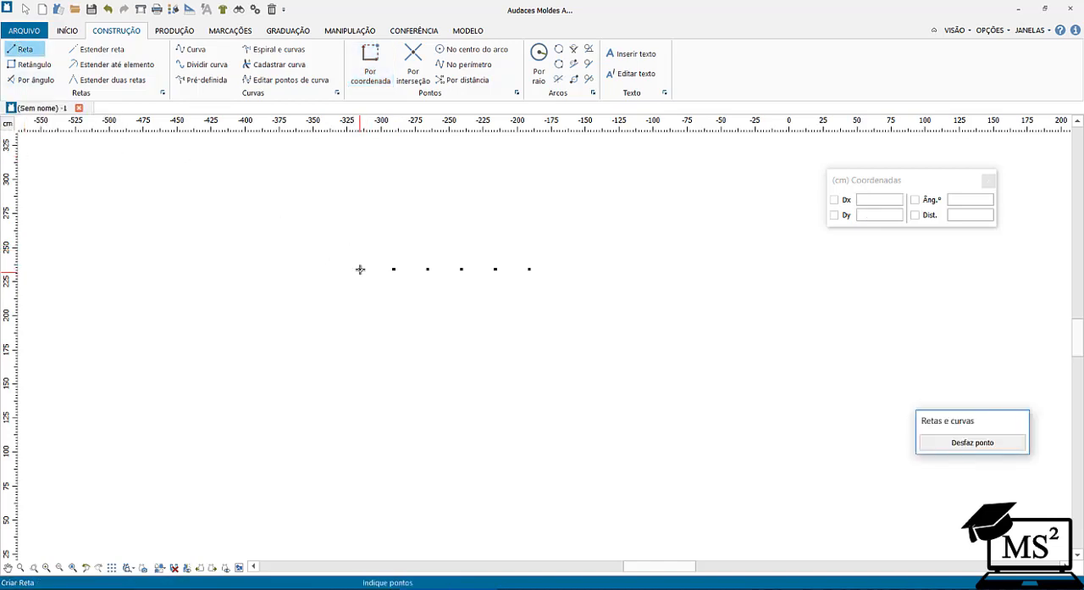
pyautogui.click(361, 268)
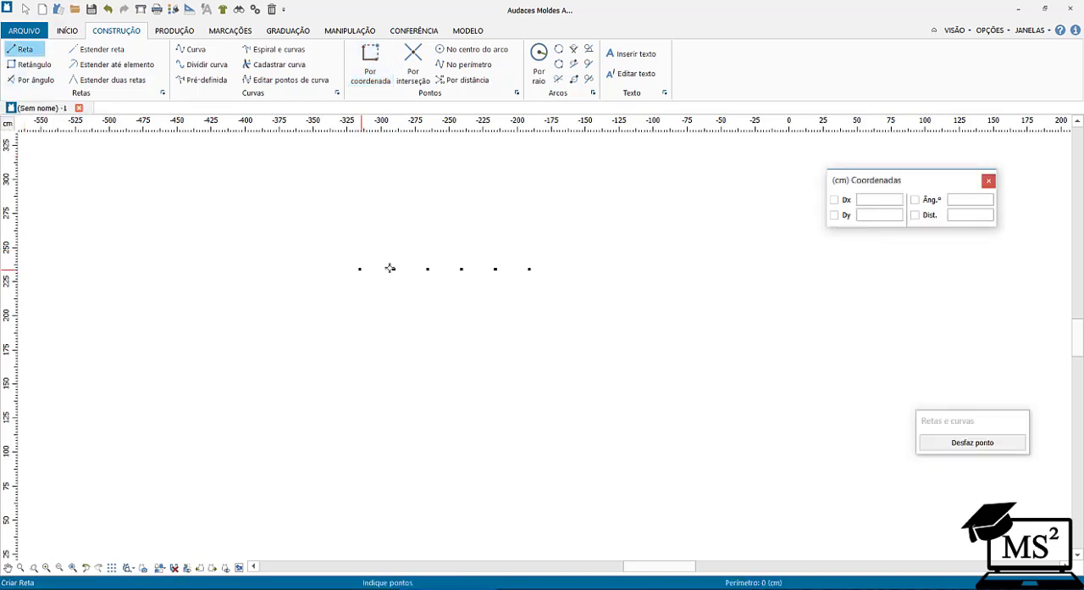
pyautogui.click(394, 268)
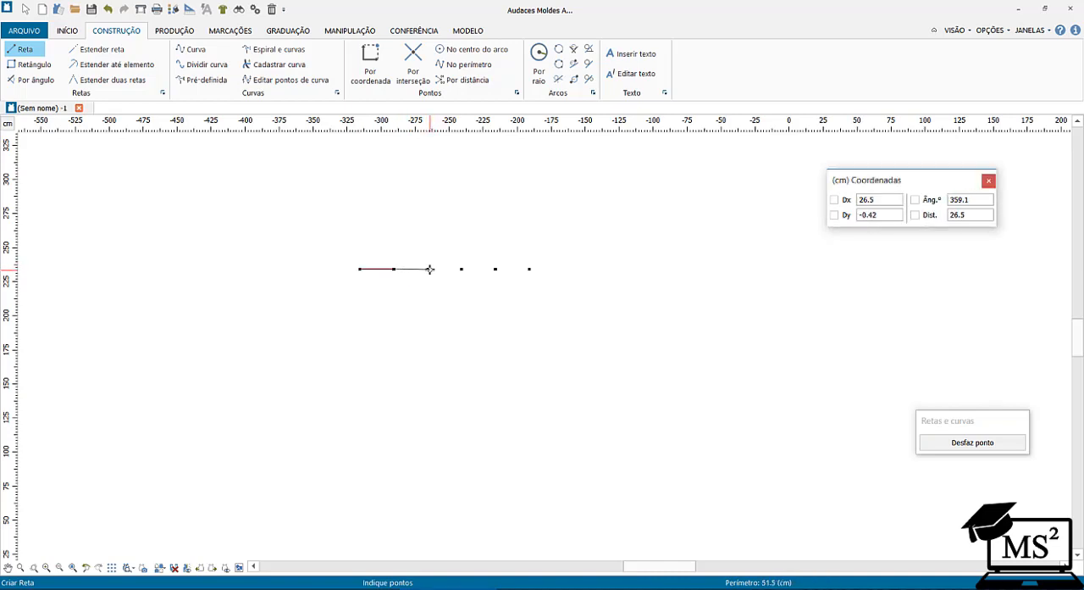
pyautogui.click(429, 268)
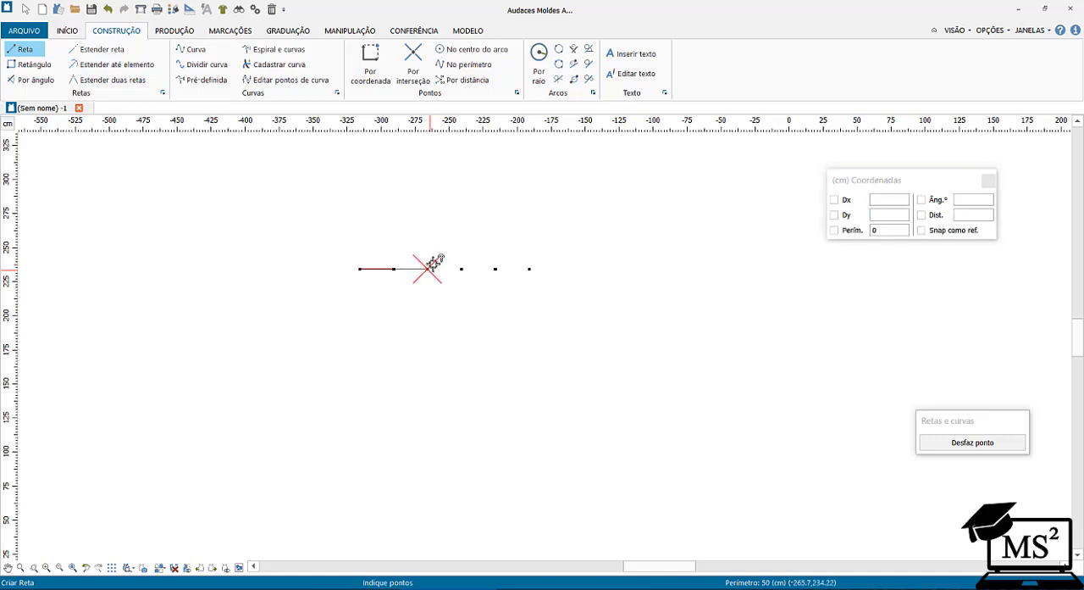
pyautogui.rightClick(447, 248)
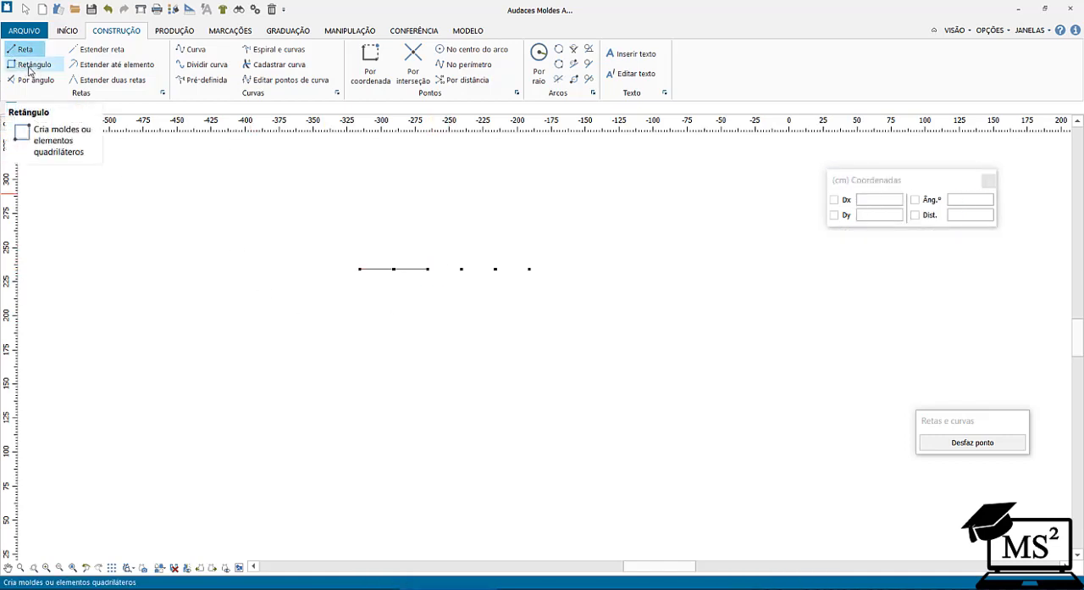
# Select the row of points together with its line segments and delete everything.
pyautogui.click(26, 10)
pyautogui.moveTo(343, 249); pyautogui.dragTo(620, 313)
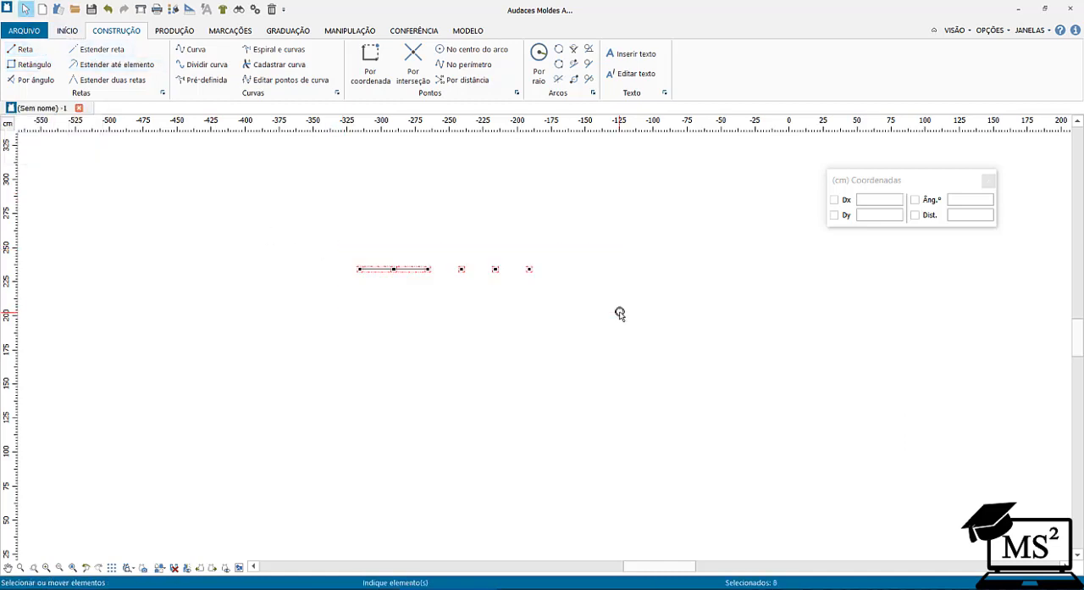
pyautogui.press('Delete')
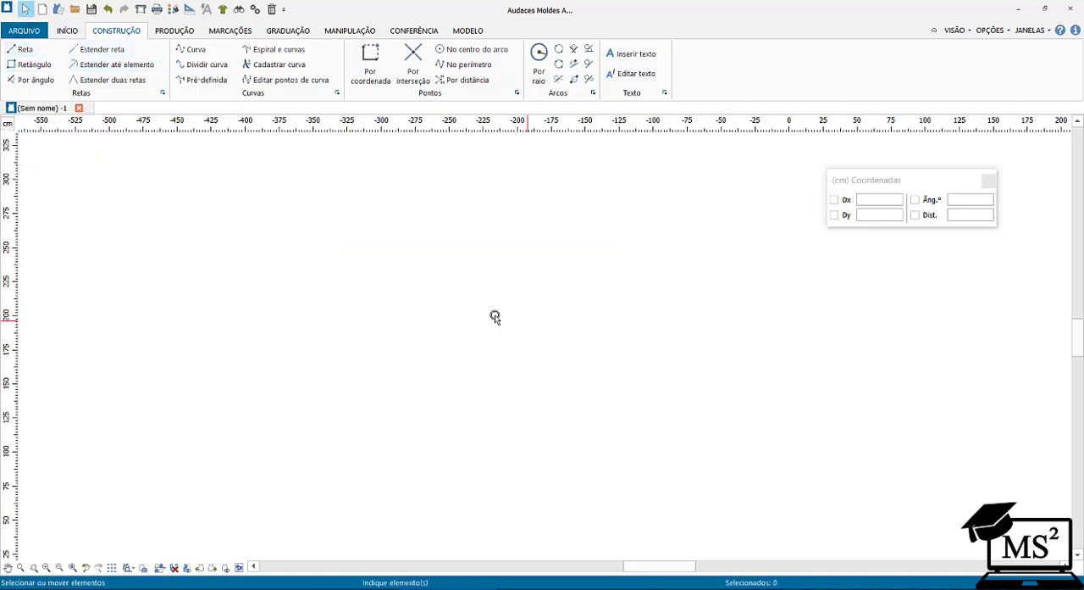
# Draw a 50 by 50 cm rectangle with the opposite corner at Dx 50 and Dy -50, without creating a pattern piece.
pyautogui.click(19, 68)
pyautogui.click(380, 209)
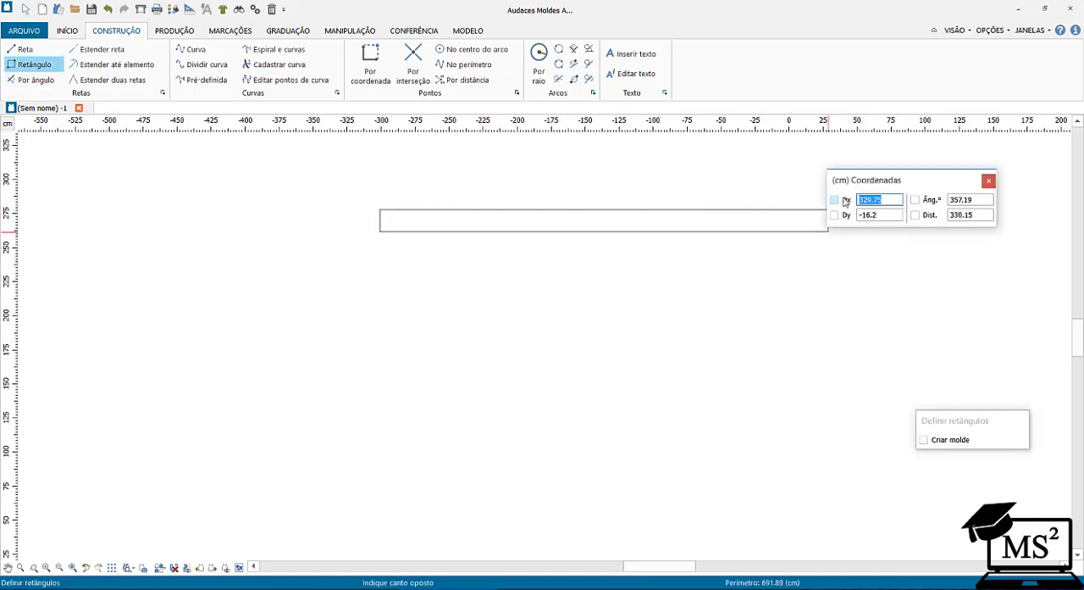
pyautogui.write('50')
pyautogui.press('Tab')
pyautogui.press('Tab')
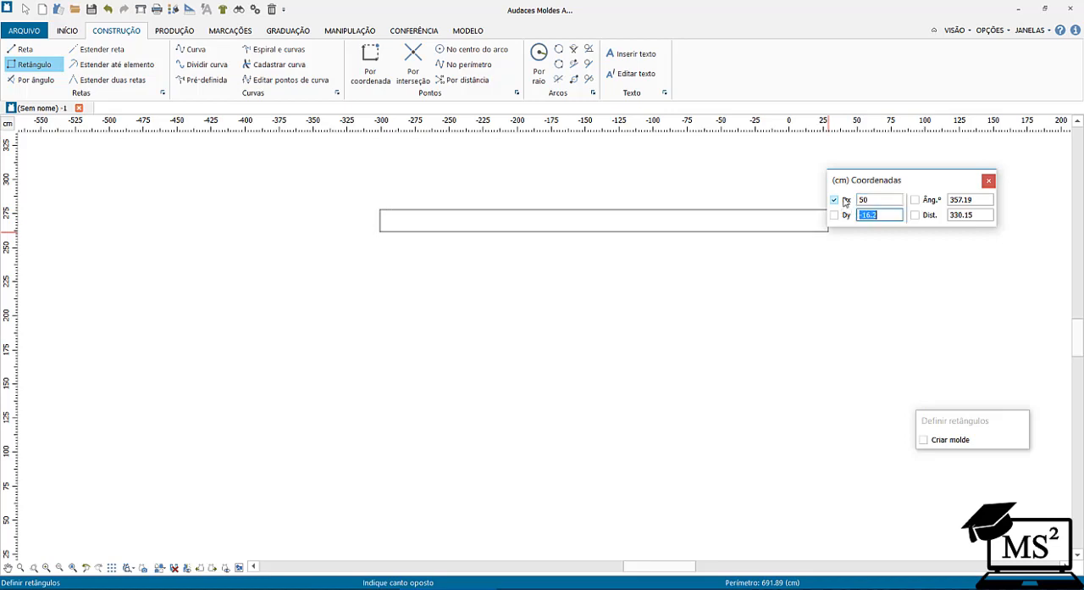
pyautogui.press('Tab')
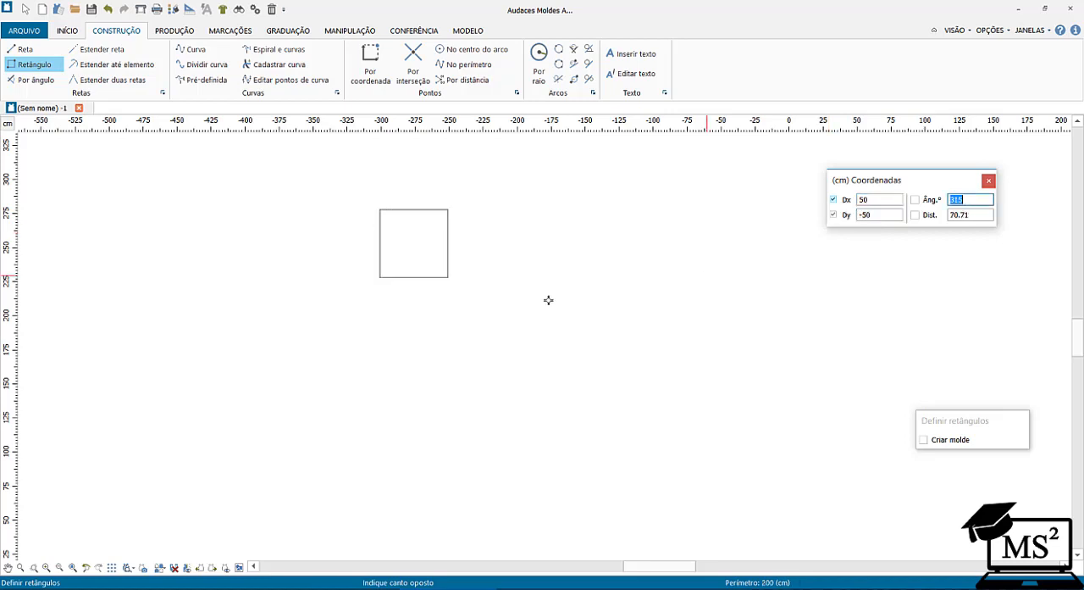
pyautogui.click(472, 269)
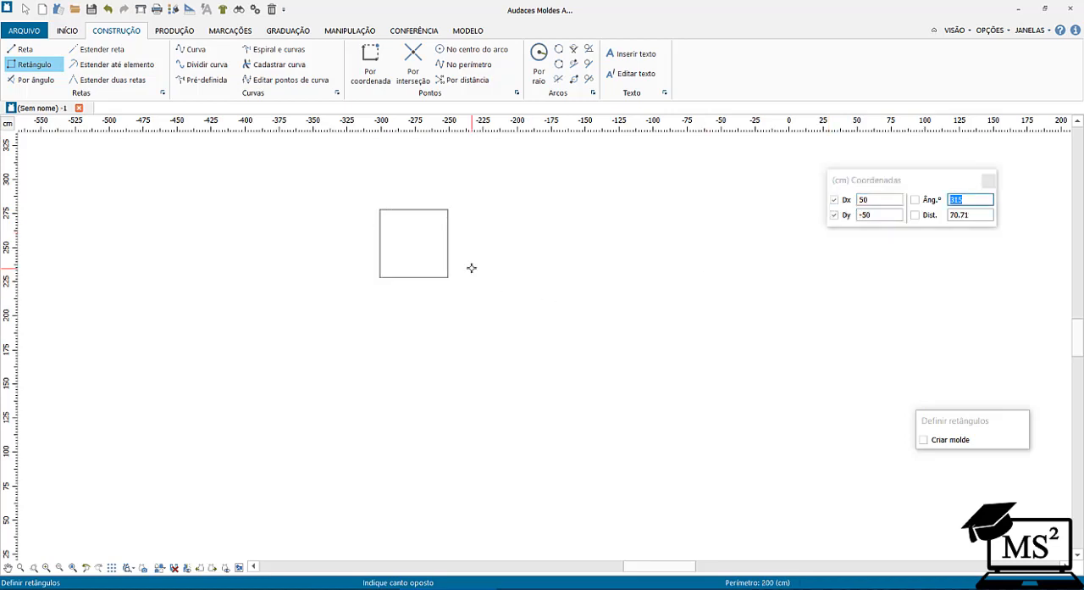
# Draw both diagonals of the square as straight lines between its opposite corners.
pyautogui.click(33, 568)
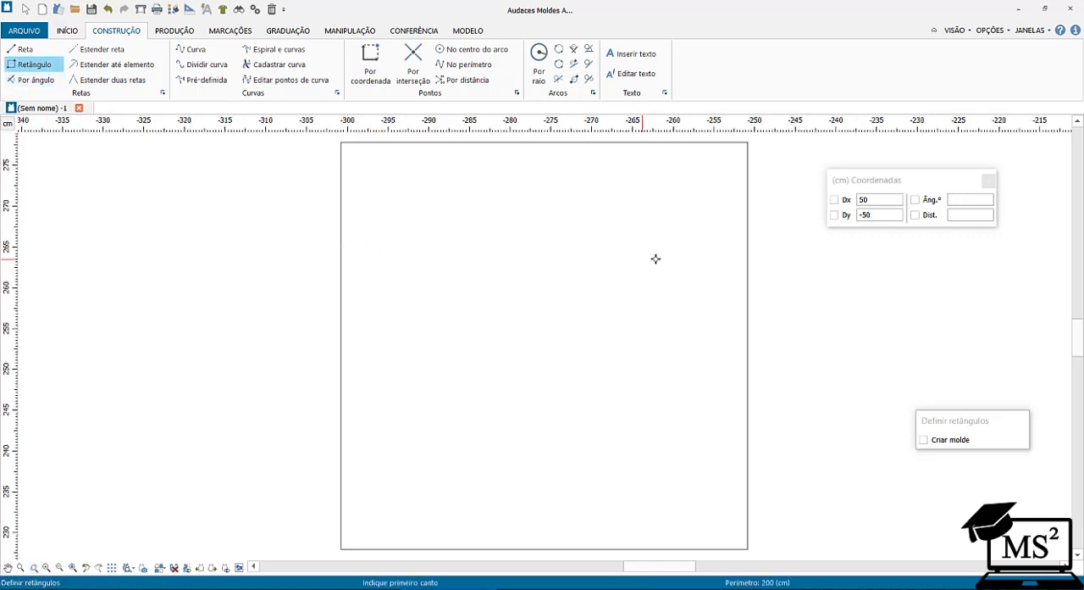
pyautogui.click(23, 49)
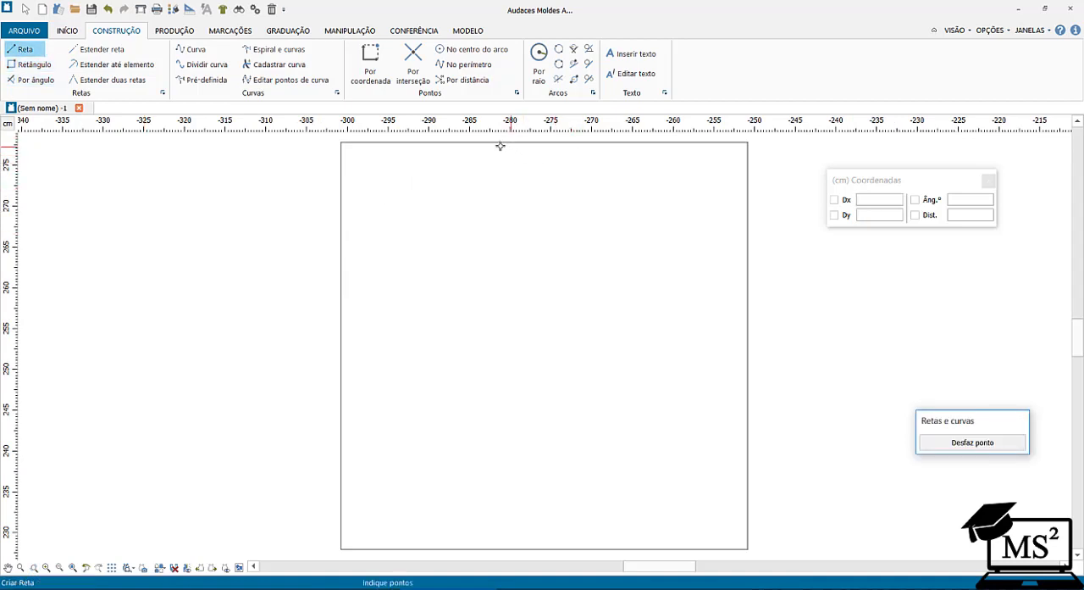
pyautogui.click(340, 143)
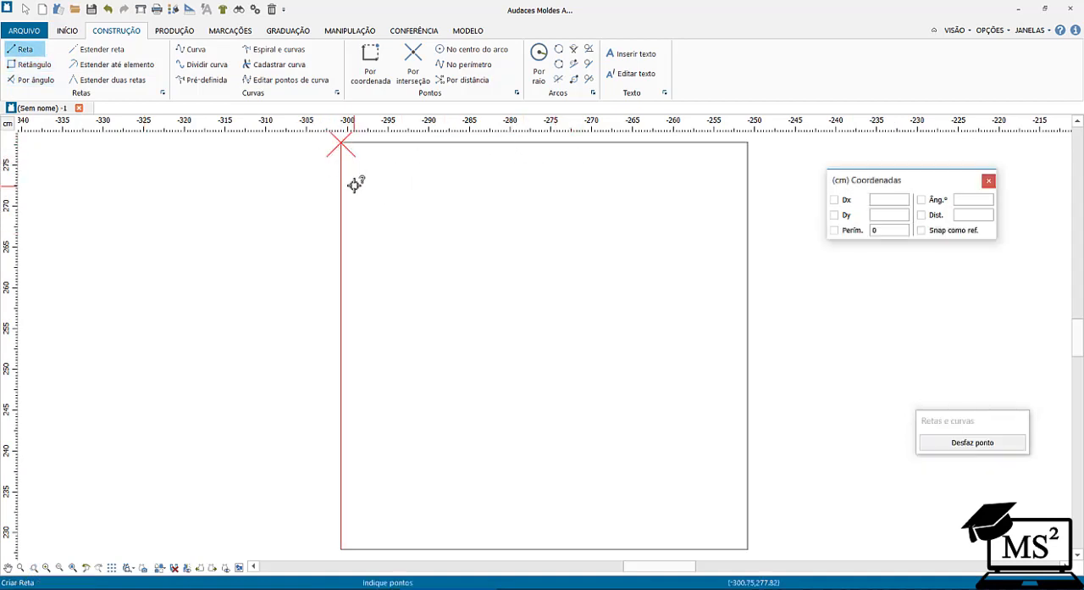
pyautogui.scroll(-1, 724, 533)
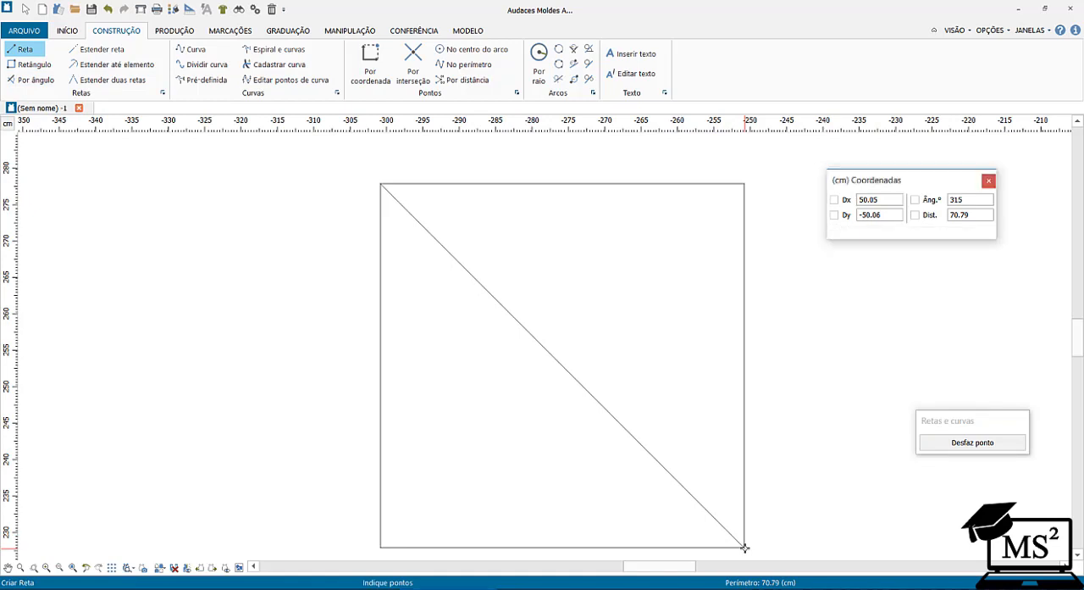
pyautogui.click(744, 546)
pyautogui.rightClick(725, 351)
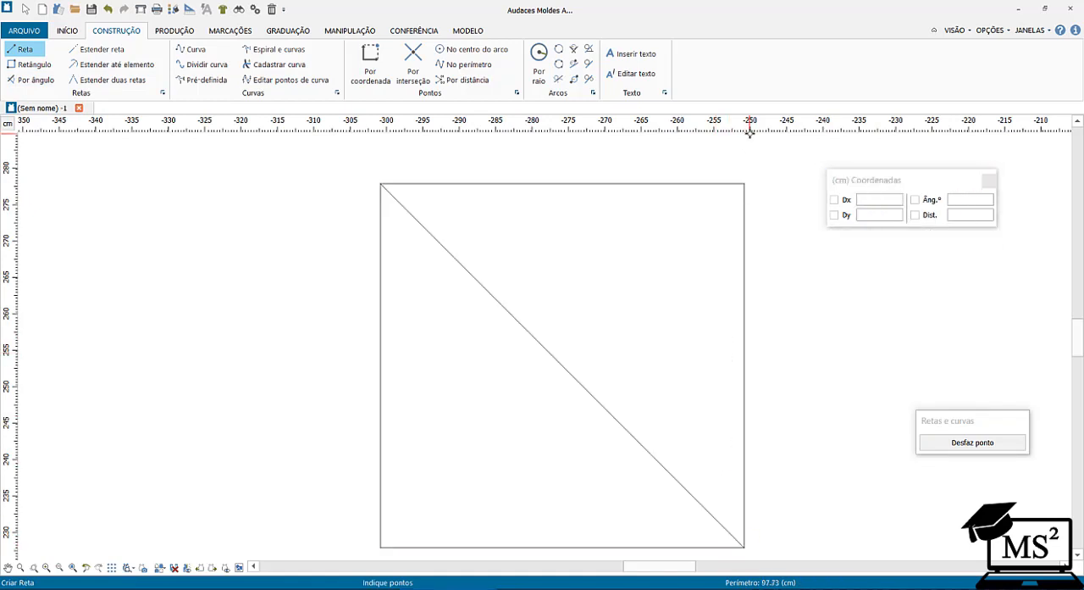
pyautogui.click(742, 185)
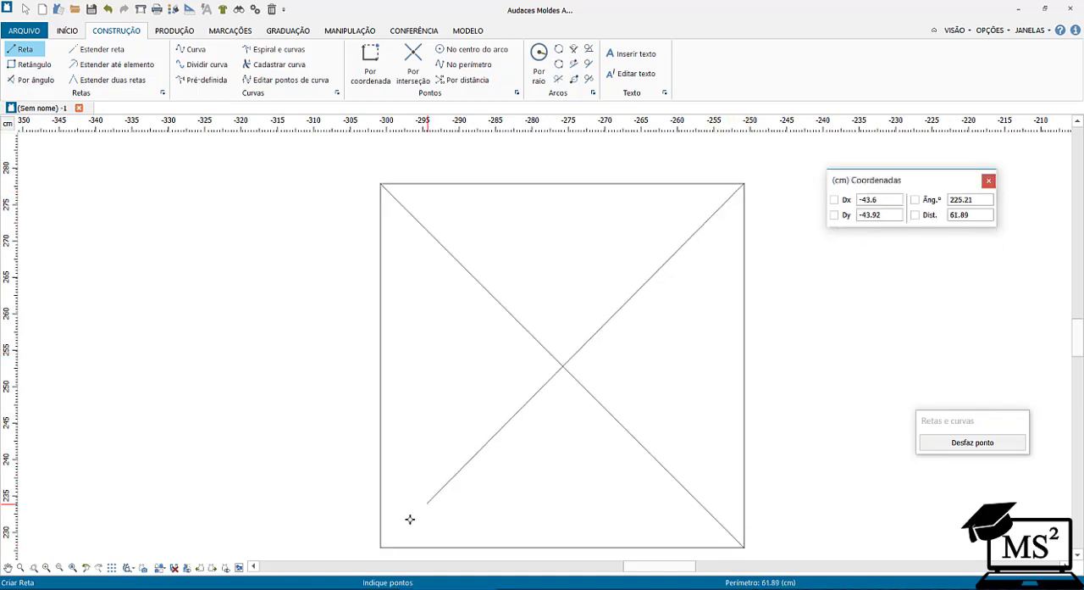
pyautogui.click(383, 547)
pyautogui.rightClick(322, 484)
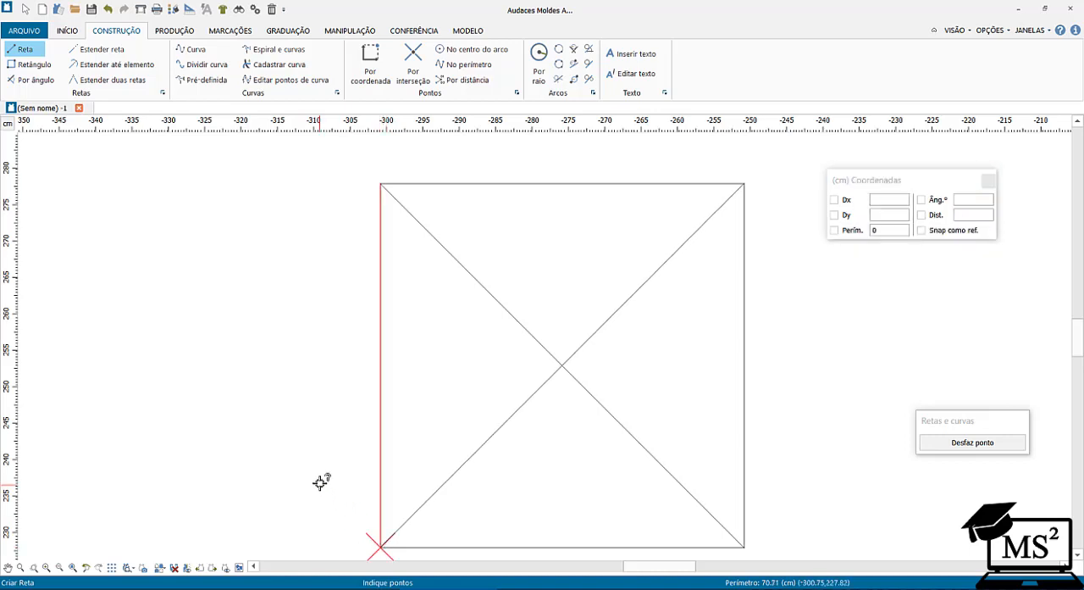
# Draw a horizontal and a vertical line through the square's centre, connecting the midpoints of opposite sides.
pyautogui.click(381, 363)
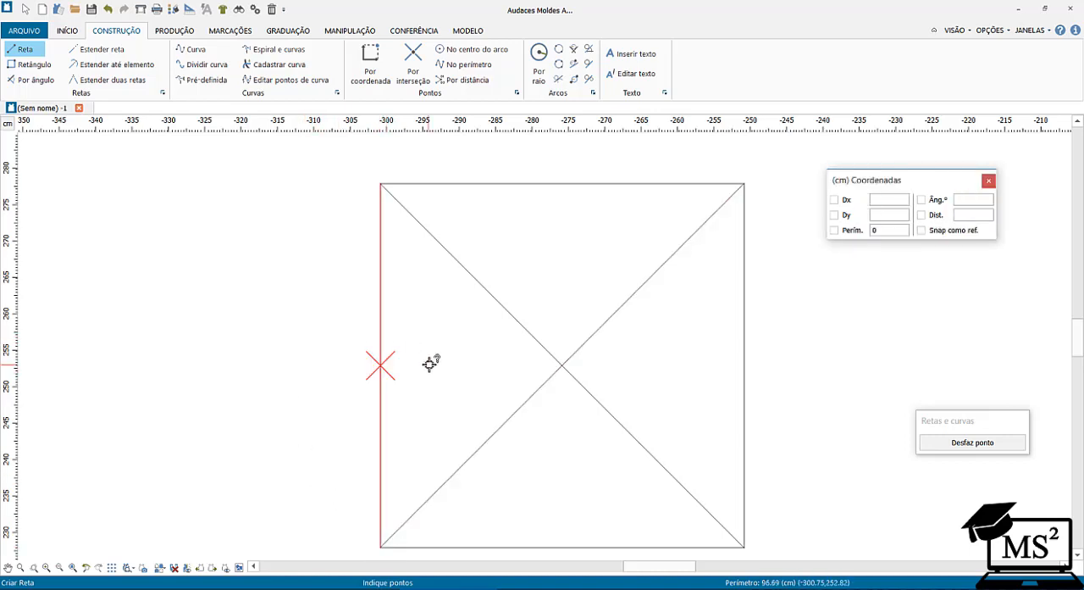
pyautogui.click(745, 363)
pyautogui.click(742, 334)
pyautogui.rightClick(689, 331)
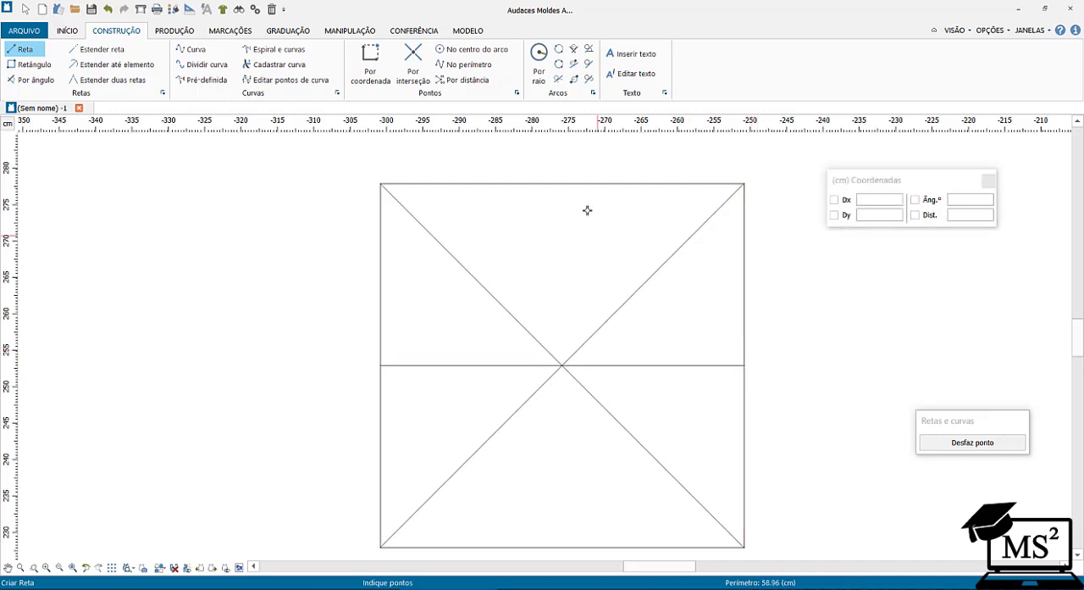
pyautogui.click(565, 184)
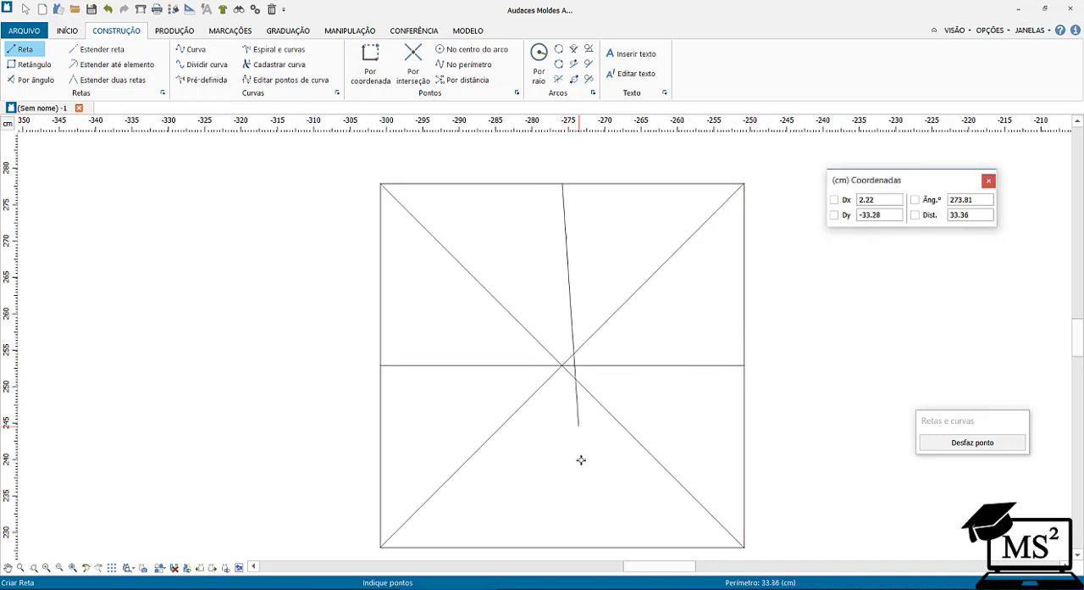
pyautogui.click(564, 547)
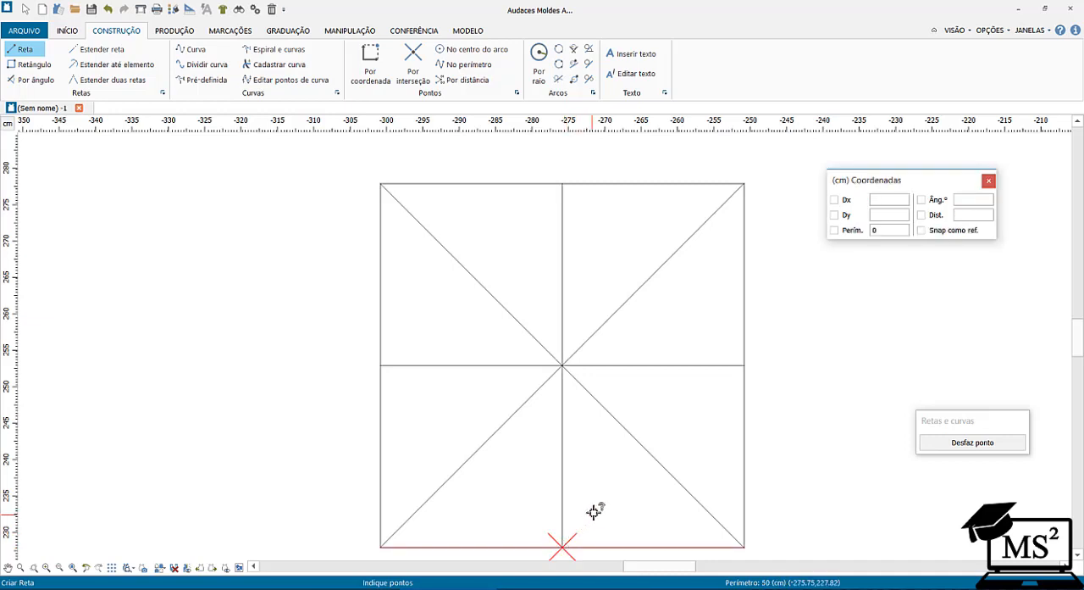
pyautogui.rightClick(680, 504)
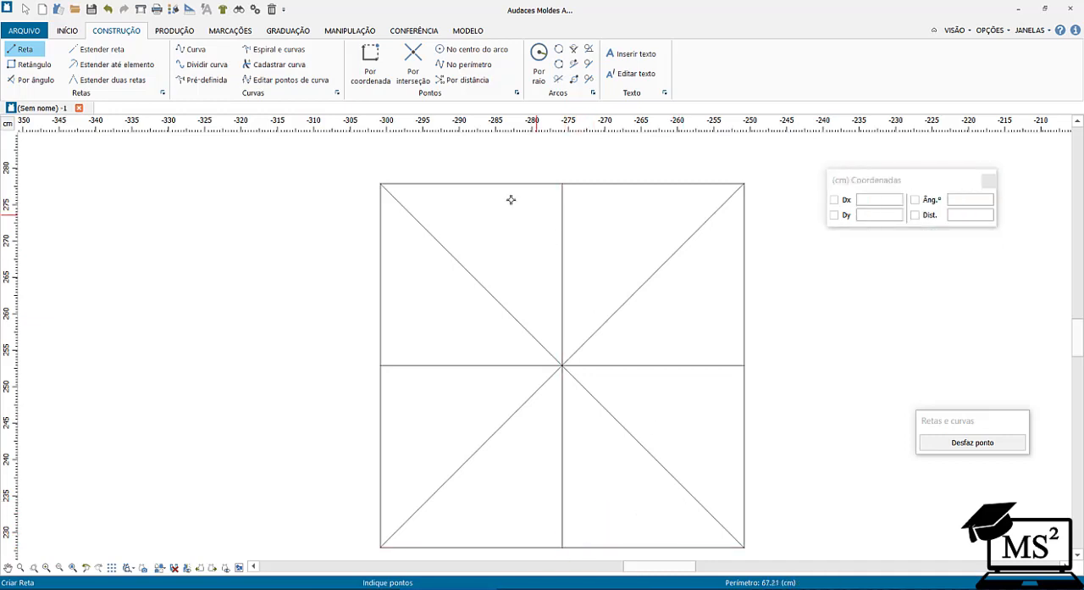
pyautogui.click(457, 185)
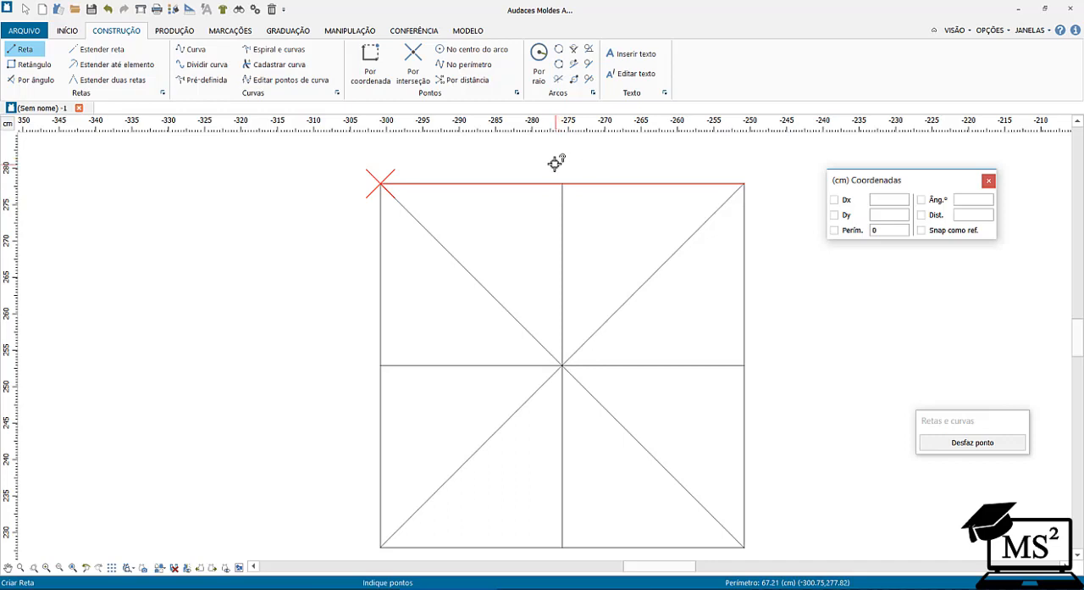
pyautogui.press('Return')
pyautogui.rightClick(375, 154)
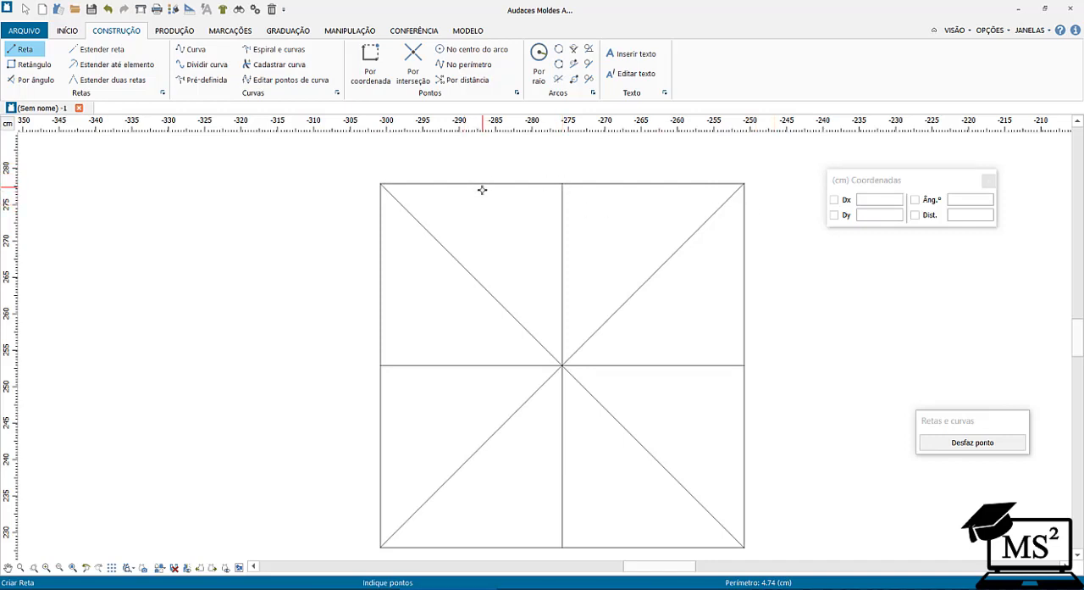
# Place points by coordinate along the square's top side, starting at its upper-left corner and repeating Dx 12.5 and Dy 0.
pyautogui.click(376, 82)
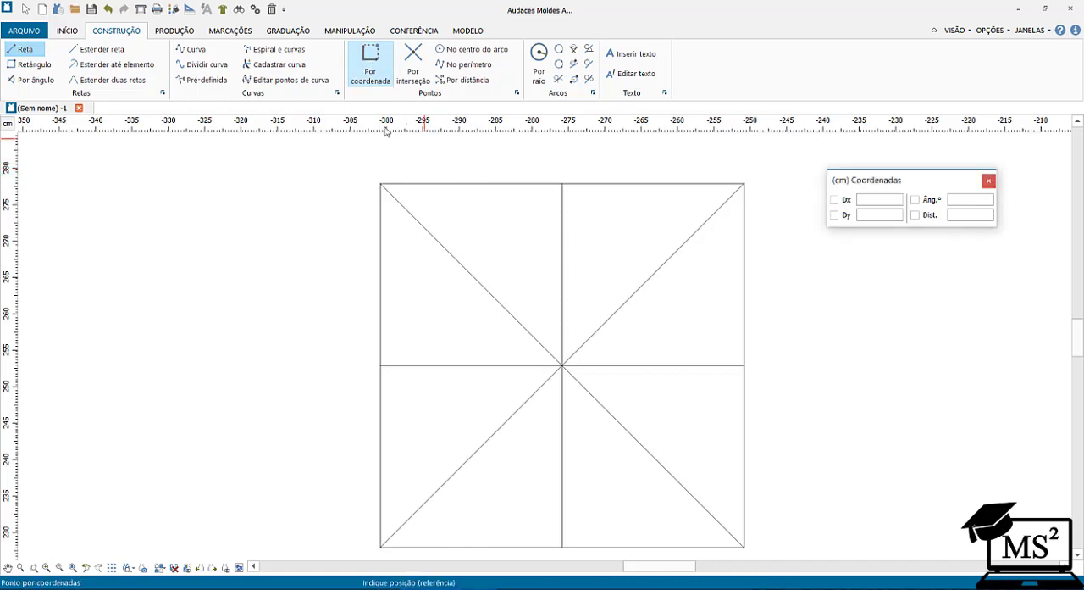
pyautogui.click(377, 182)
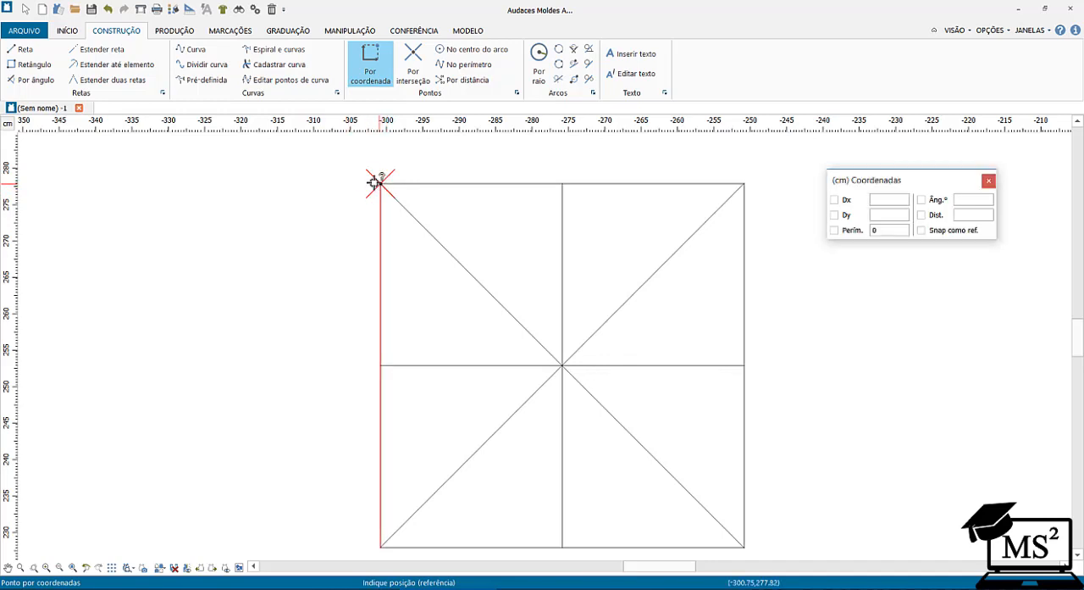
pyautogui.click(359, 175)
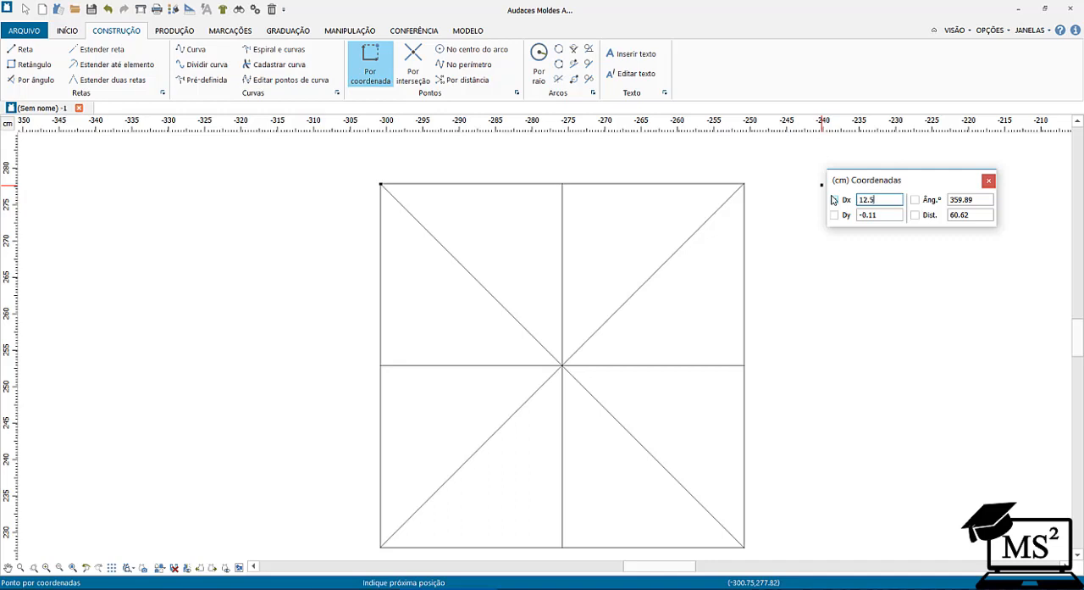
pyautogui.press('Tab')
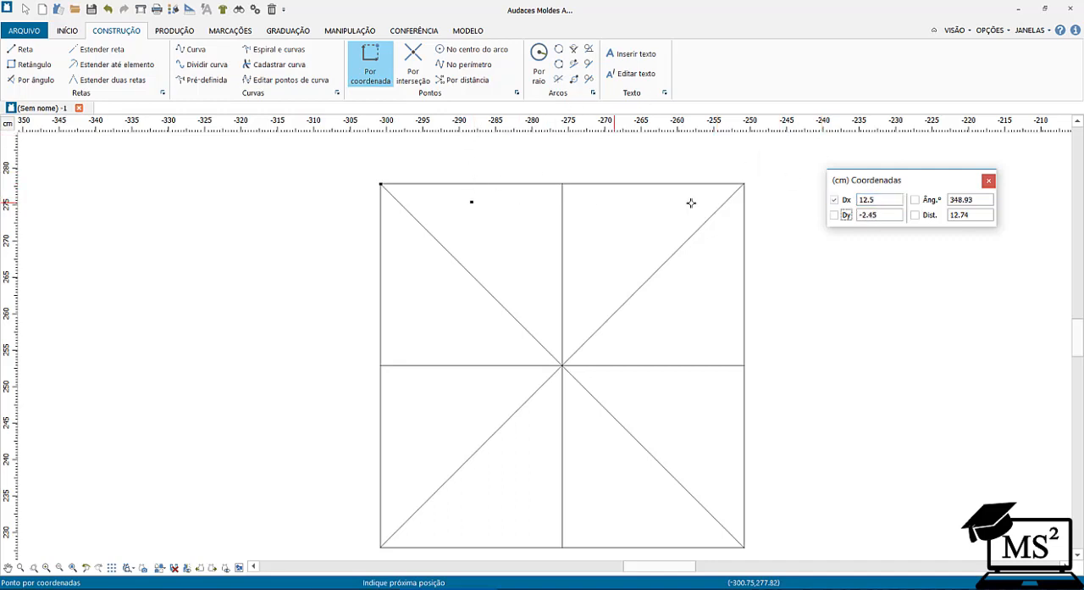
pyautogui.click(884, 215)
pyautogui.write('0')
pyautogui.press('Tab')
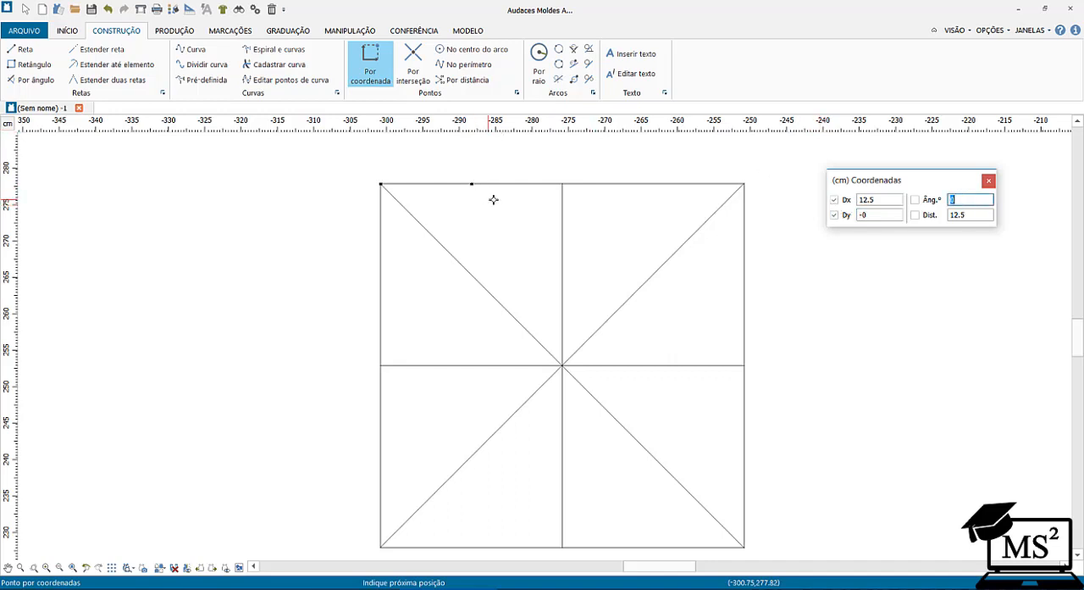
pyautogui.press('Return')
pyautogui.press('Return')
pyautogui.rightClick(835, 158)
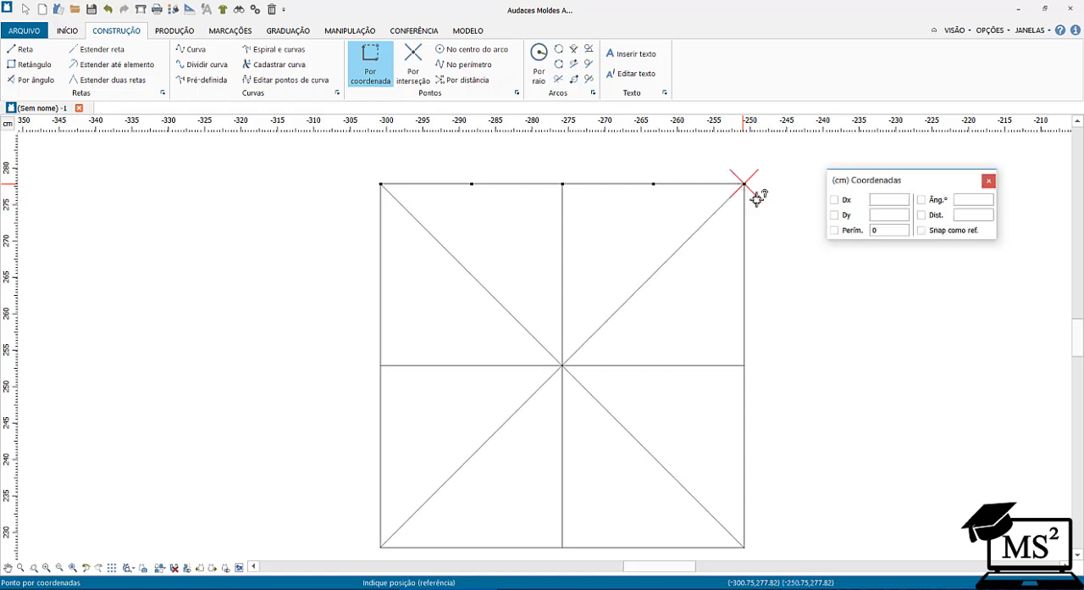
# Place points down the square's right side, starting at its upper-right corner and repeating Dx 0 and Dy -12.5.
pyautogui.click(766, 204)
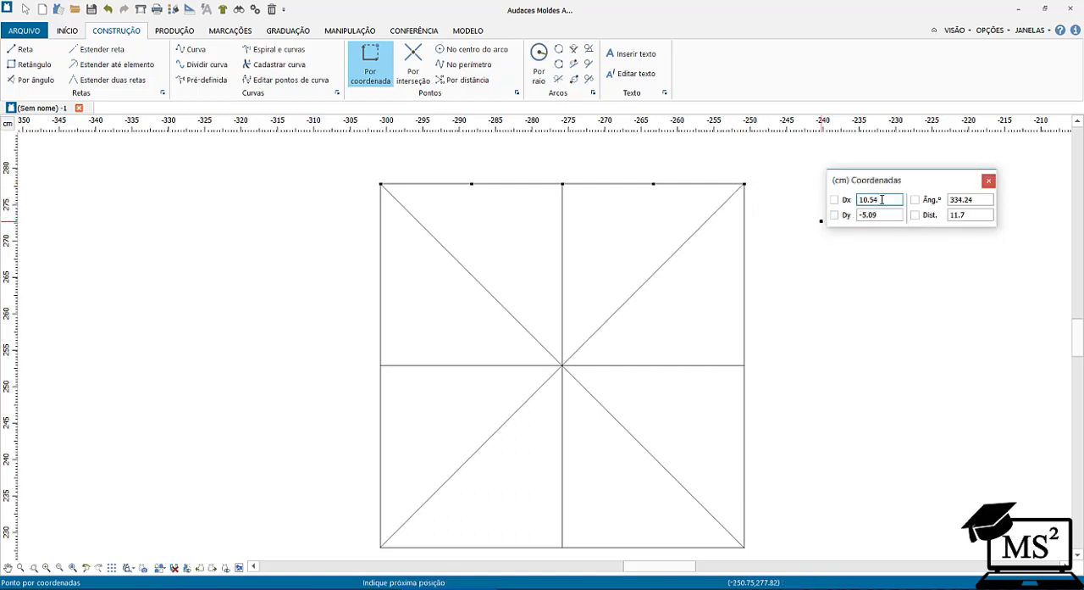
pyautogui.moveTo(882, 200); pyautogui.dragTo(851, 196)
pyautogui.write('0')
pyautogui.press('Tab')
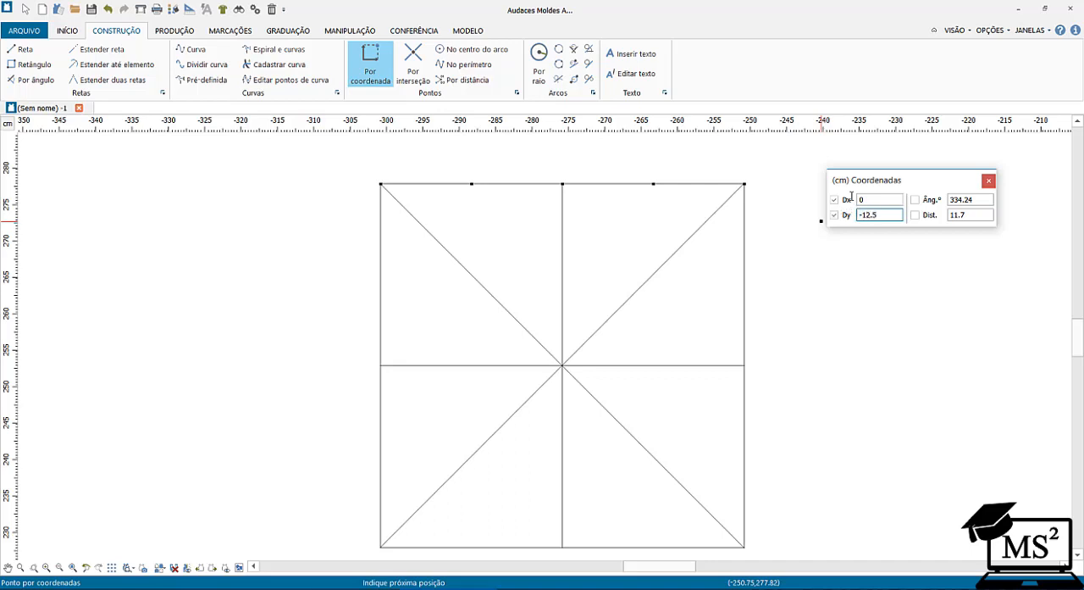
pyautogui.press('Tab')
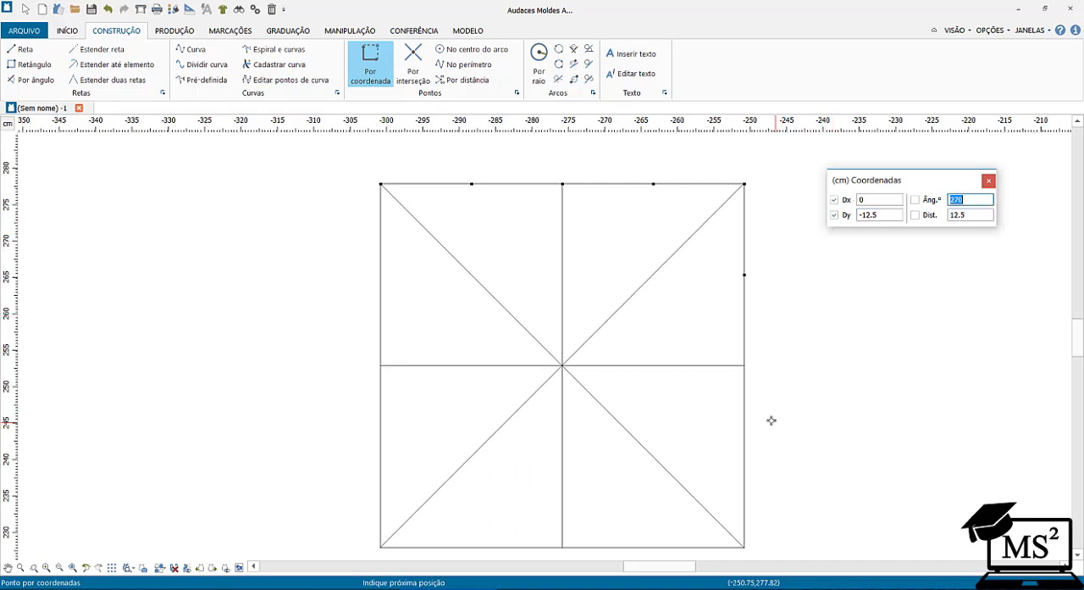
pyautogui.press('Return')
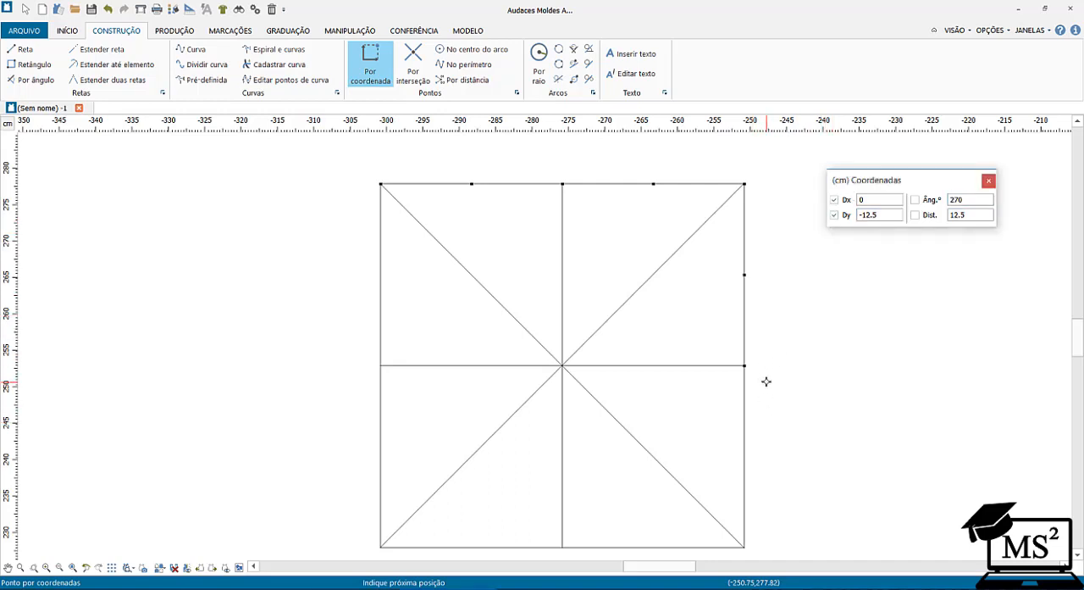
pyautogui.press('Return')
pyautogui.press('BackSpace')
pyautogui.rightClick(845, 472)
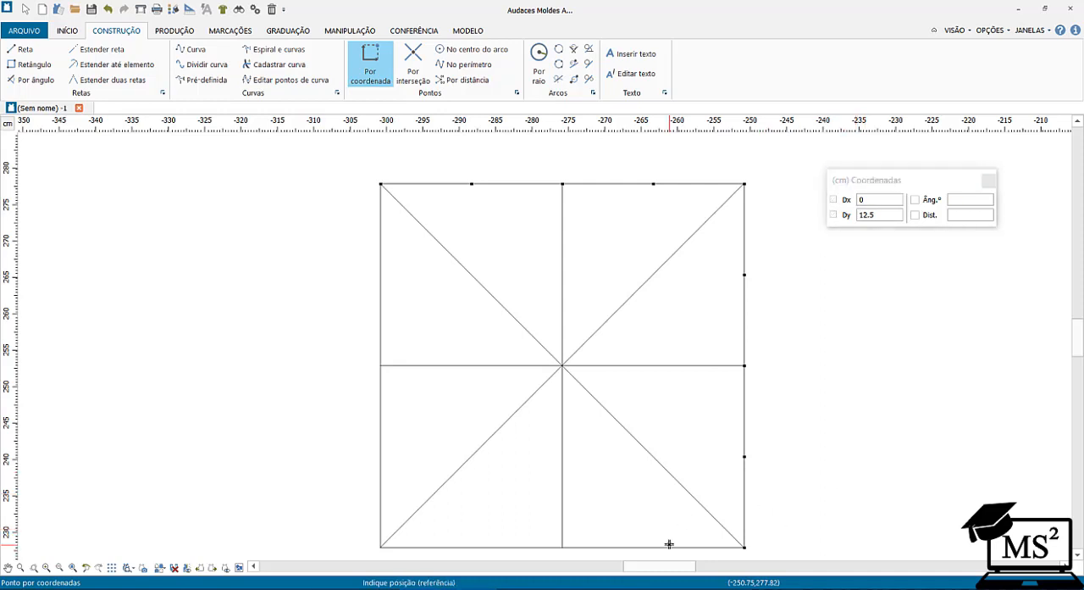
# Place points along the square's bottom side, starting at its lower-right corner and repeating Dx -12.5 and Dy 0.
pyautogui.click(743, 548)
pyautogui.rightClick(828, 470)
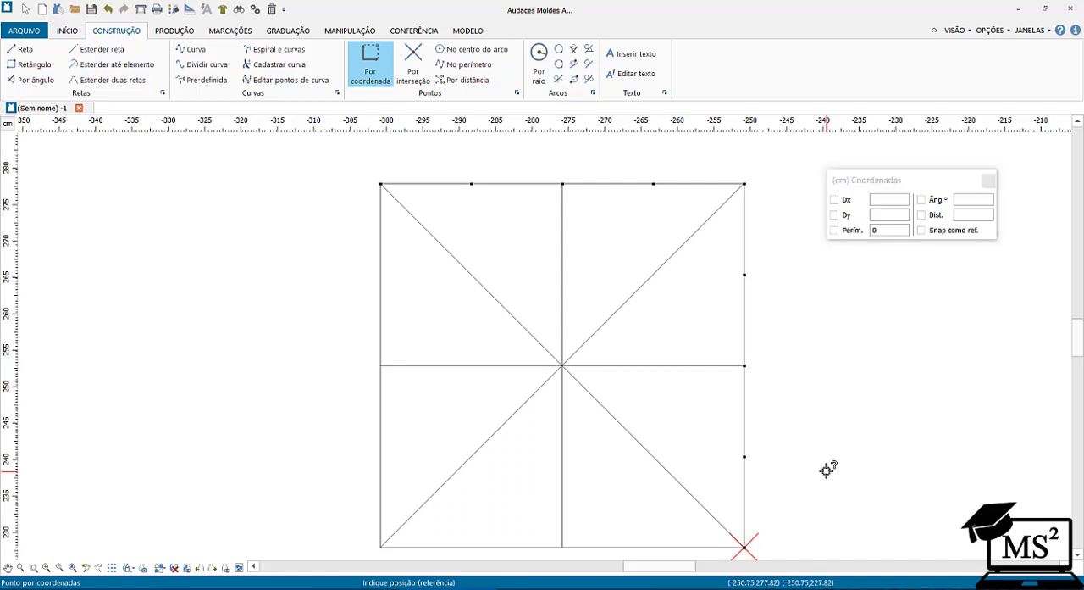
pyautogui.click(880, 200)
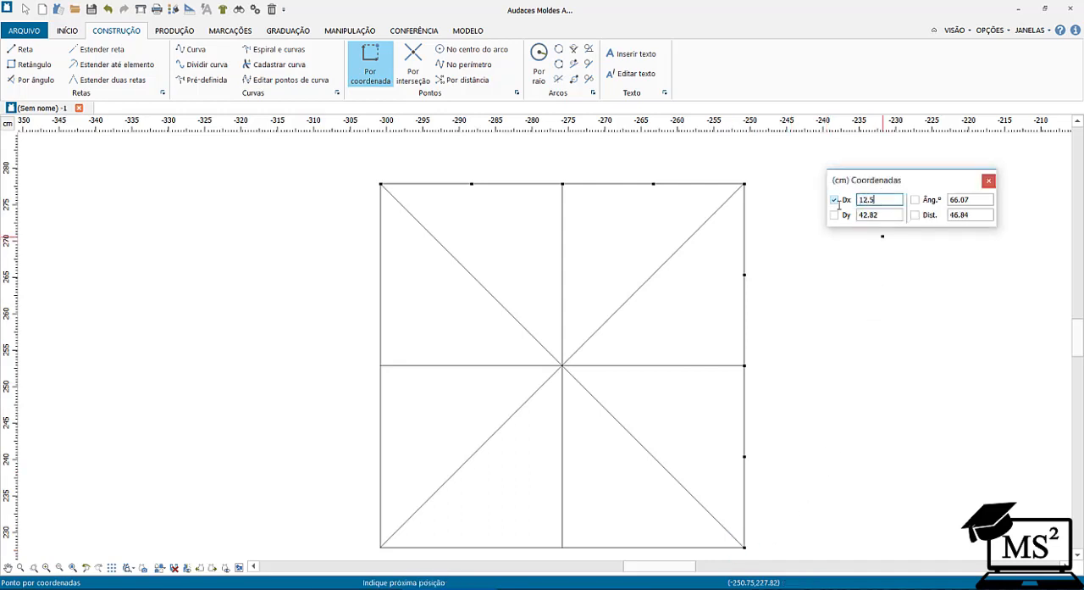
pyautogui.press('Tab')
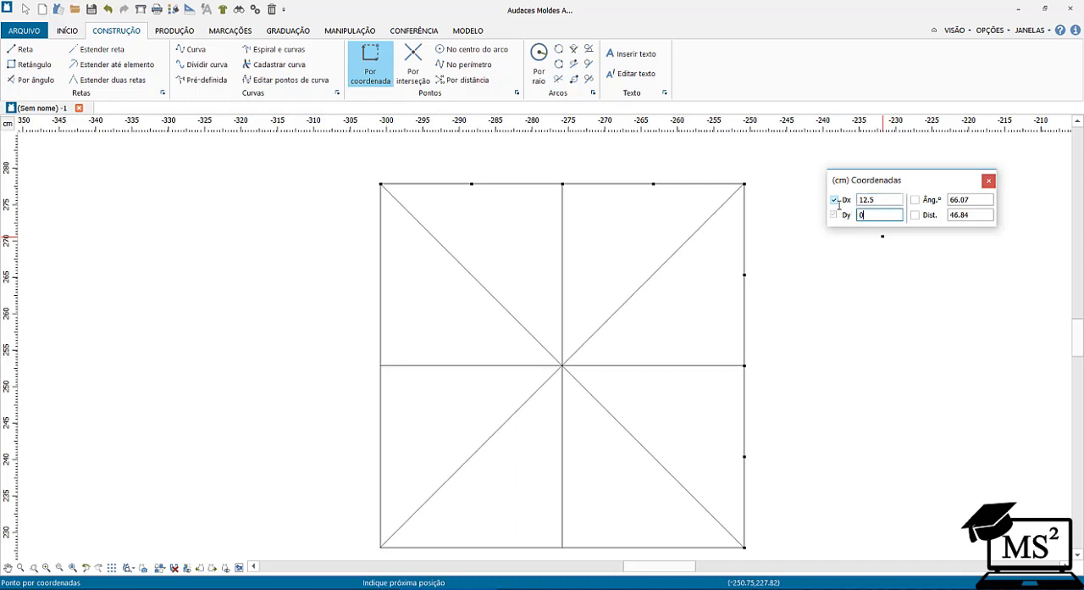
pyautogui.press('Return')
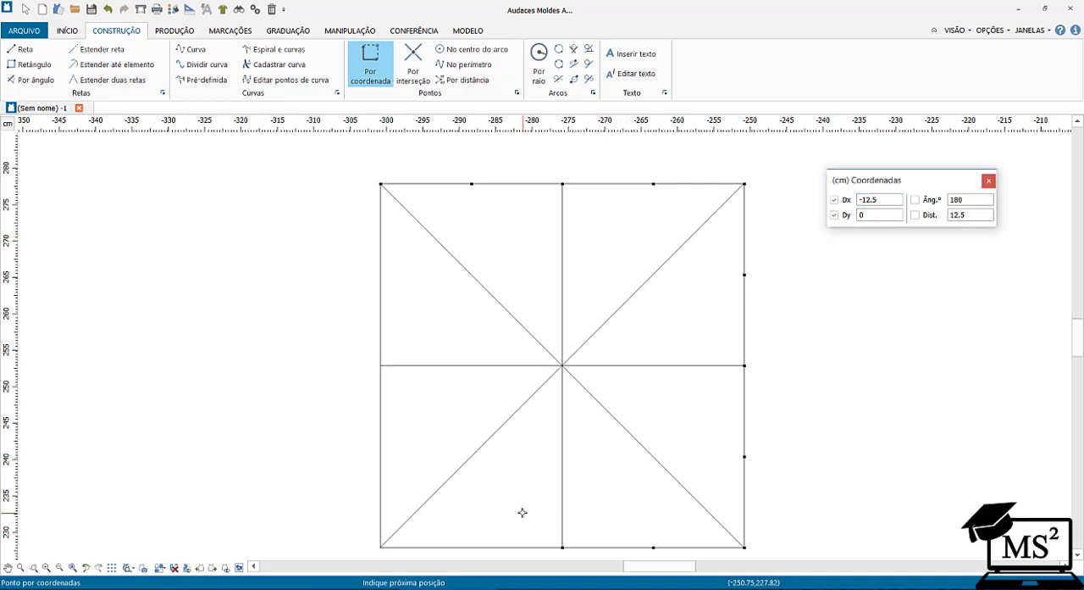
pyautogui.rightClick(307, 461)
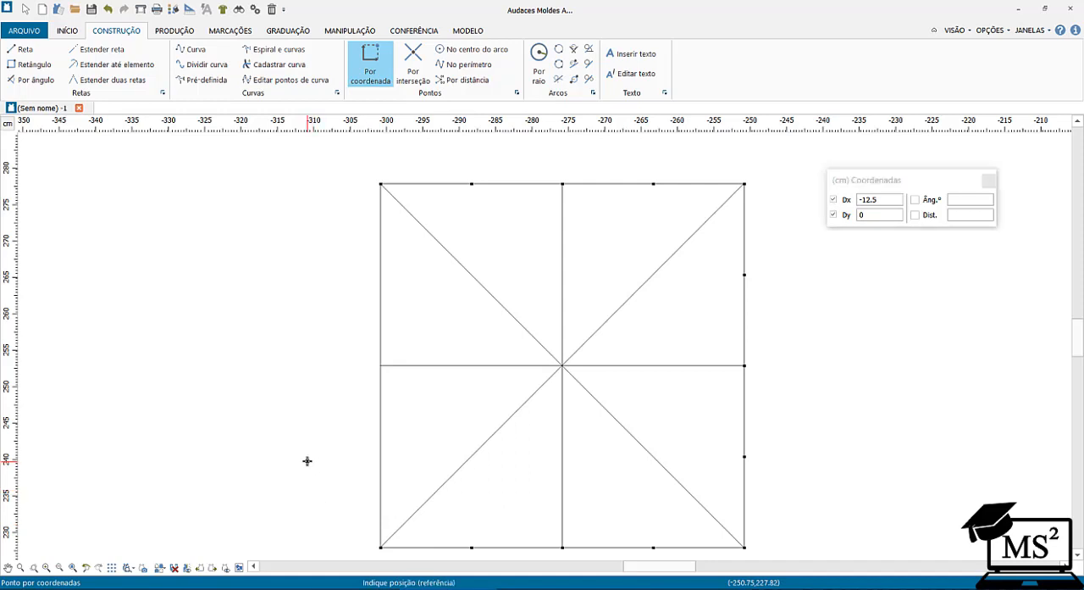
# Place points up the square's left side, starting at its lower-left corner and repeating Dx 0 and Dy 12.5.
pyautogui.click(378, 547)
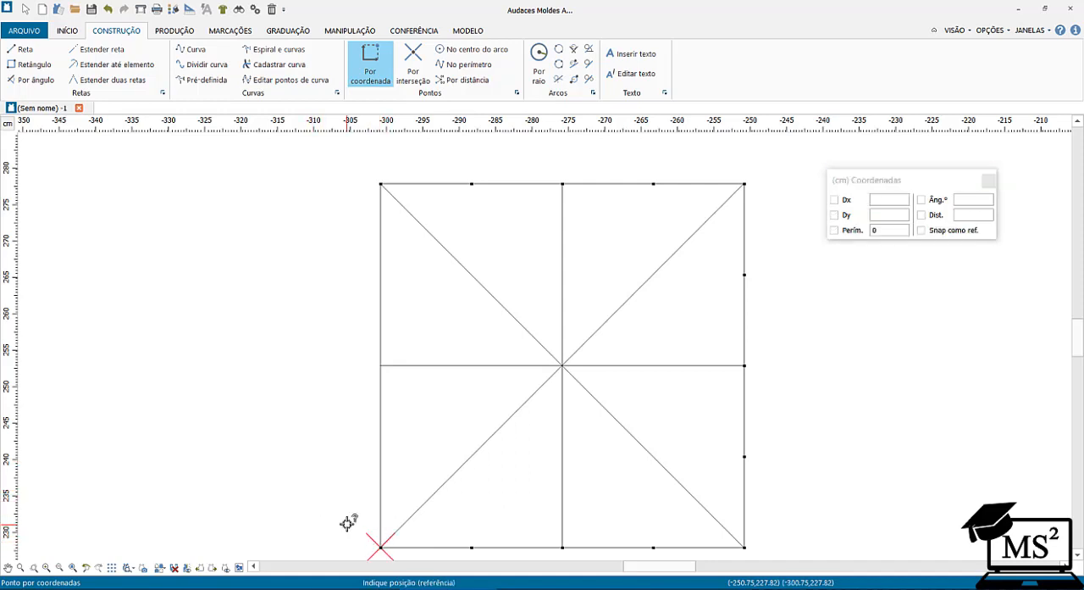
pyautogui.doubleClick(860, 199)
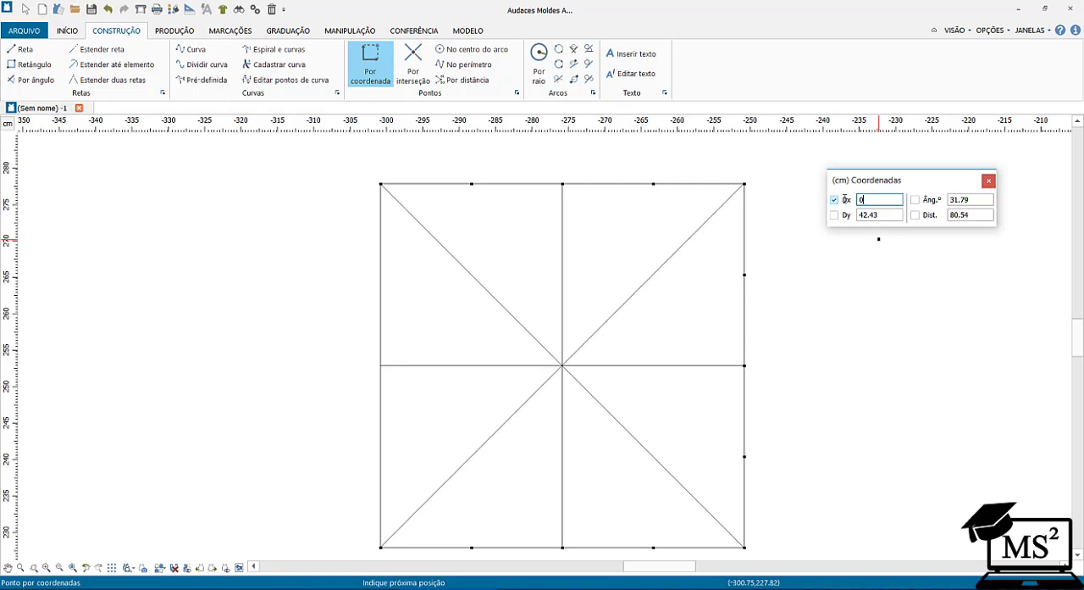
pyautogui.press('Tab')
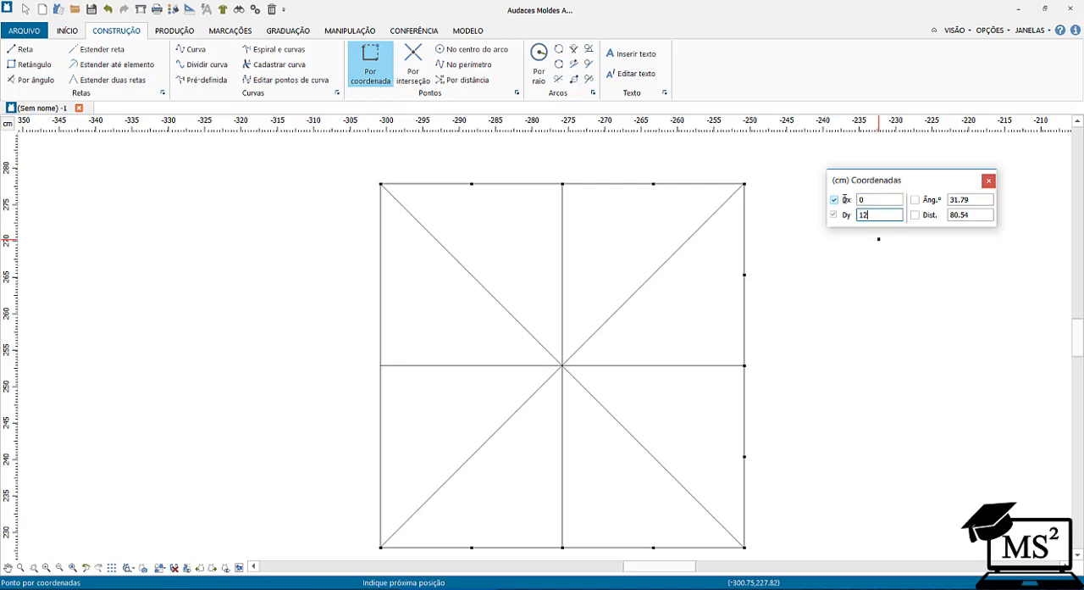
pyautogui.press('Tab')
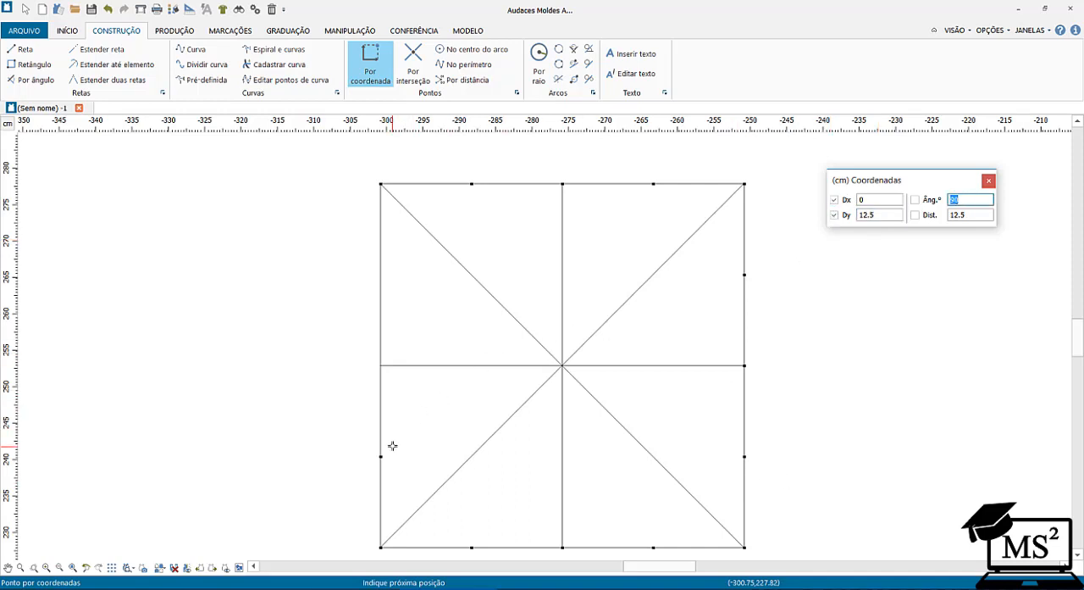
pyautogui.press('Return')
pyautogui.press('Return')
pyautogui.press('Return')
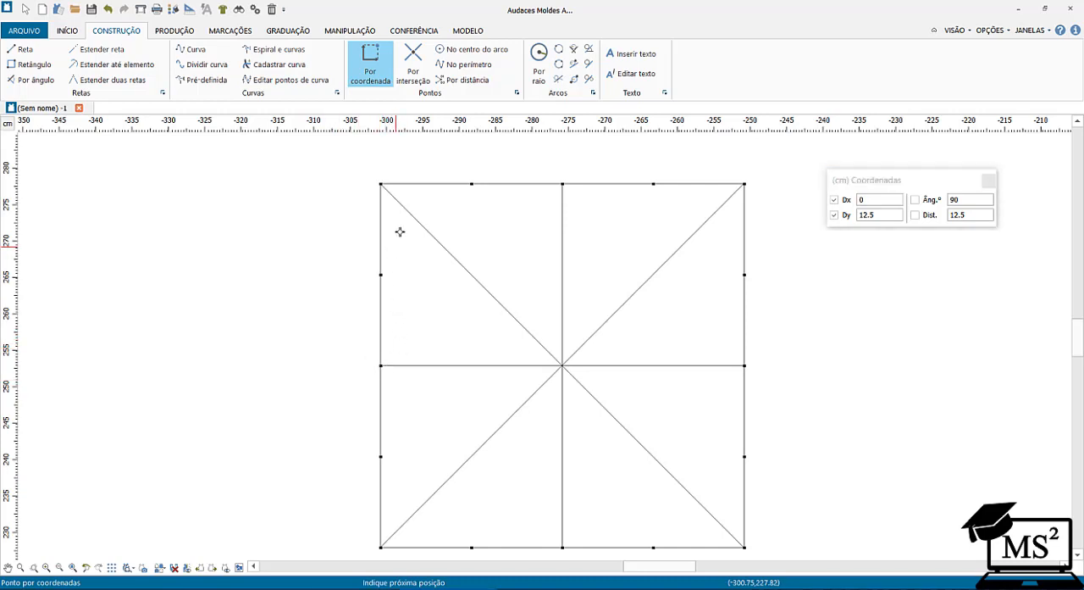
pyautogui.press('Return')
pyautogui.rightClick(448, 189)
# Draw a closed tilted rectangle of straight lines through the points nearest the square's upper-left and lower-right corners.
pyautogui.click(8, 50)
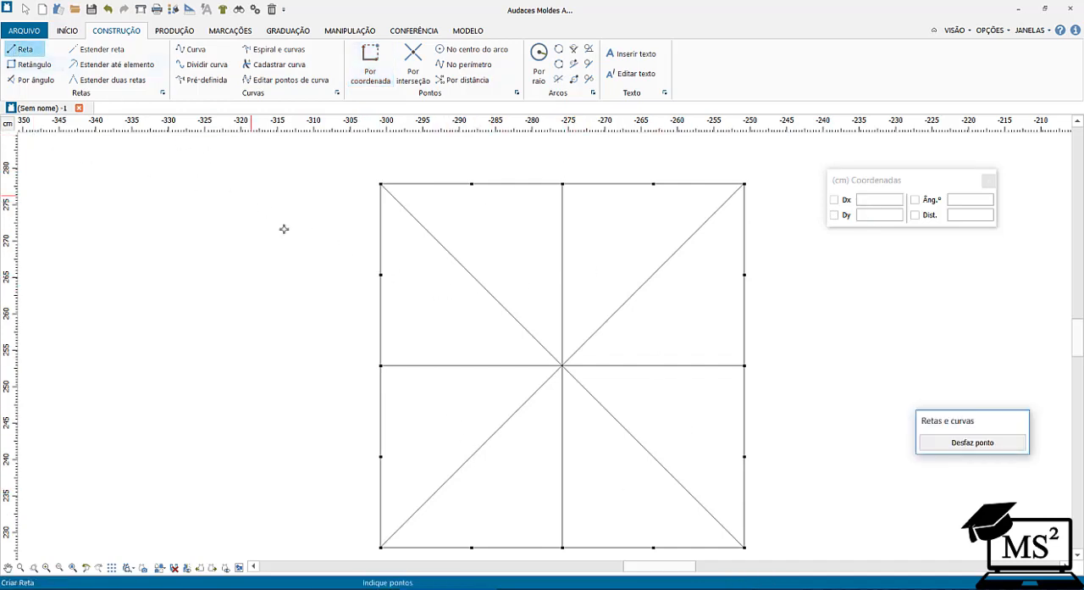
pyautogui.click(378, 275)
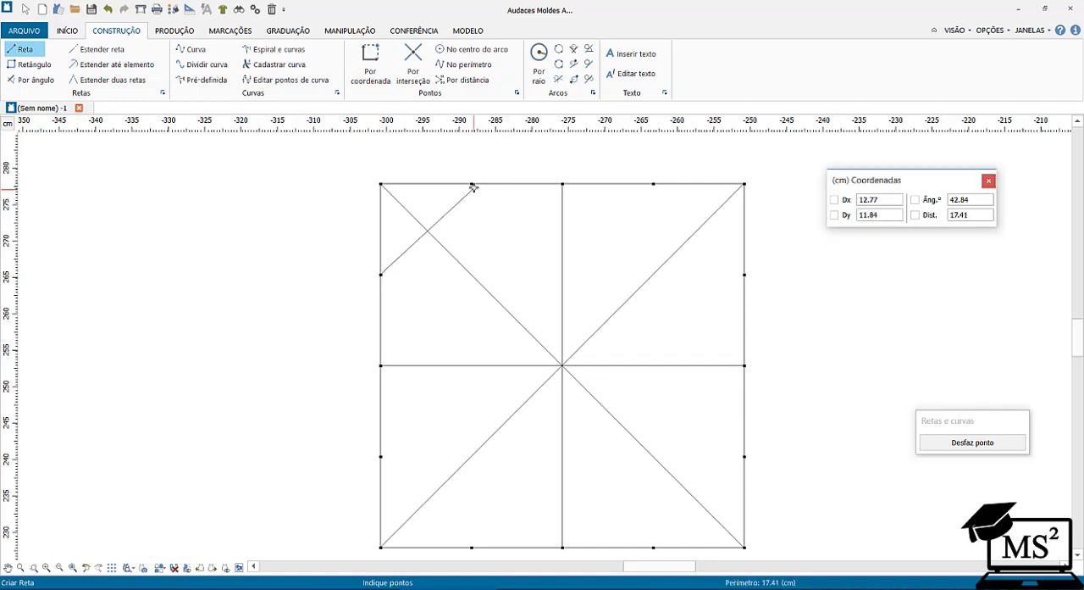
pyautogui.click(473, 183)
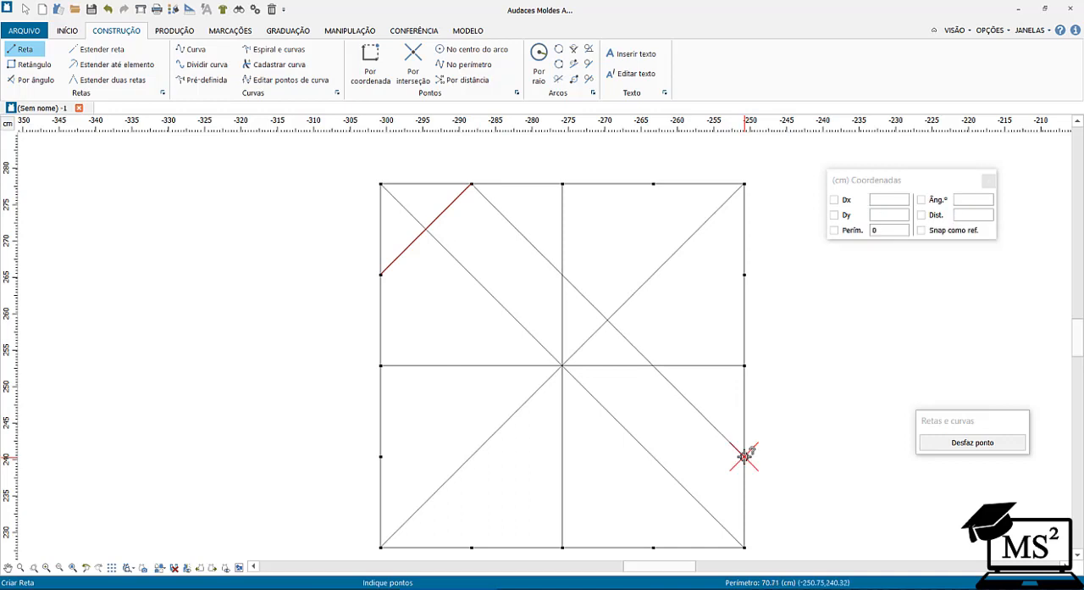
pyautogui.click(744, 455)
pyautogui.click(653, 547)
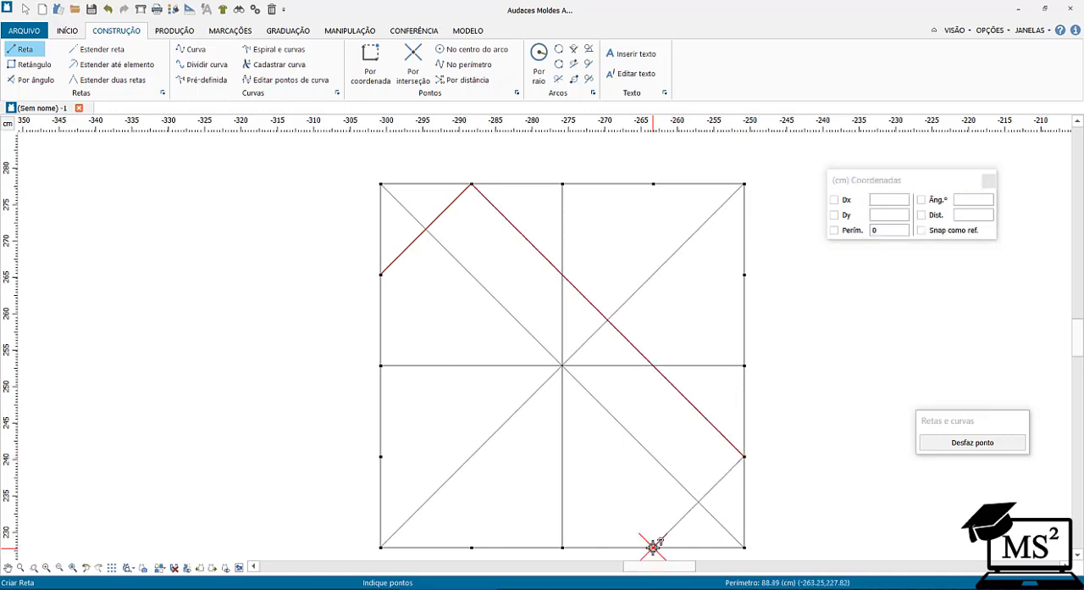
pyautogui.click(381, 275)
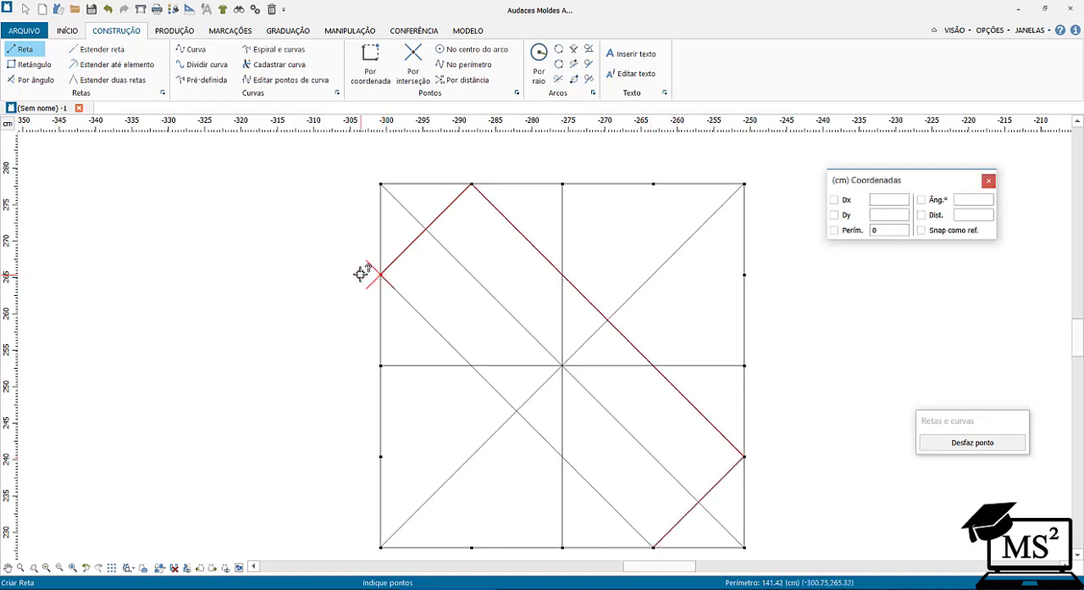
# Draw a second closed tilted rectangle through the points nearest the square's lower-left and upper-right corners.
pyautogui.click(380, 456)
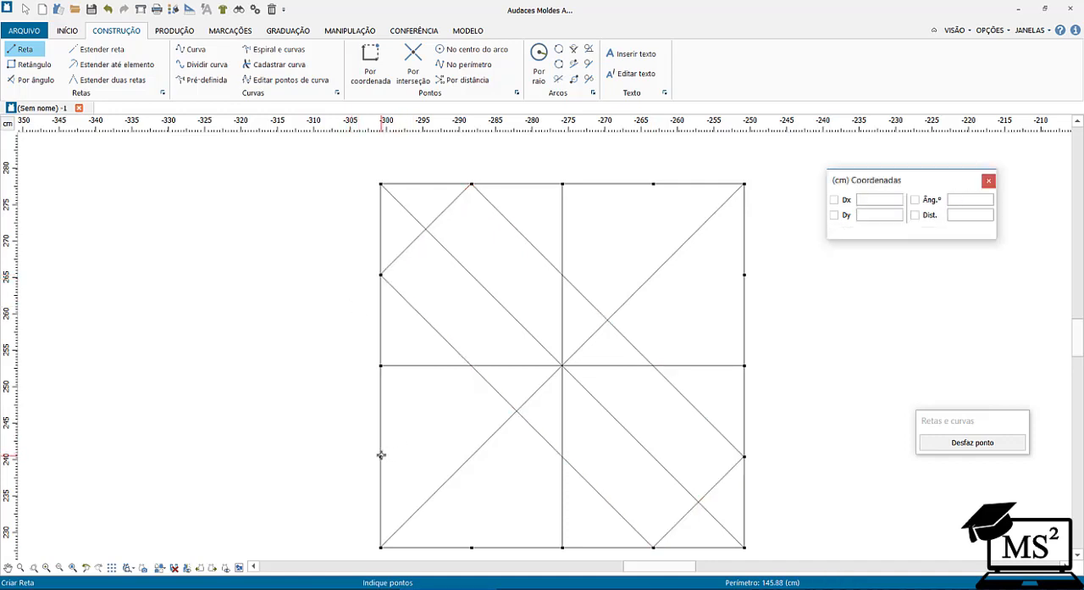
pyautogui.click(472, 547)
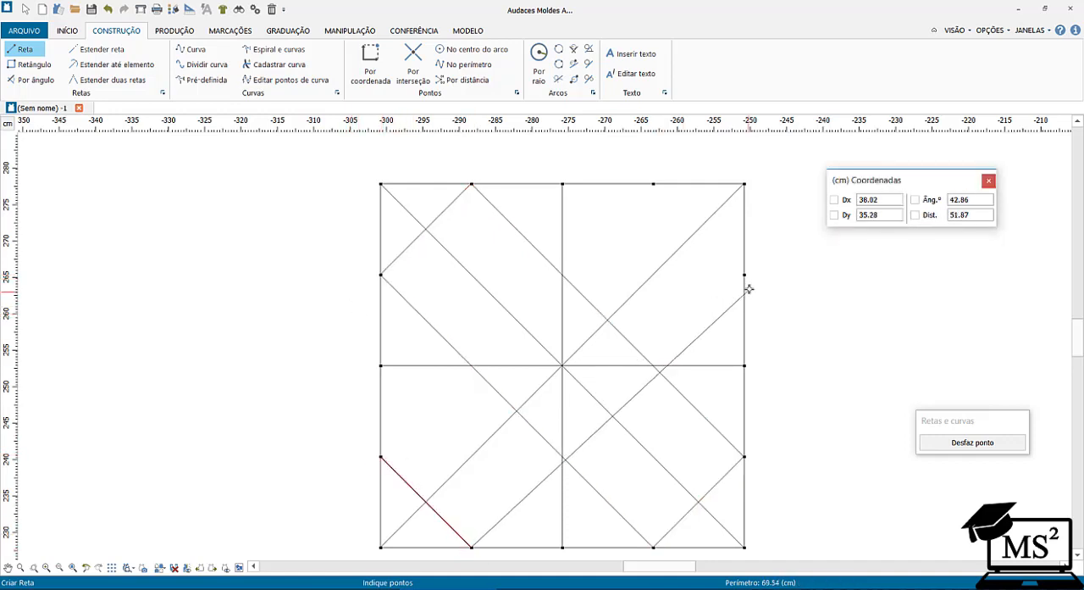
pyautogui.click(745, 275)
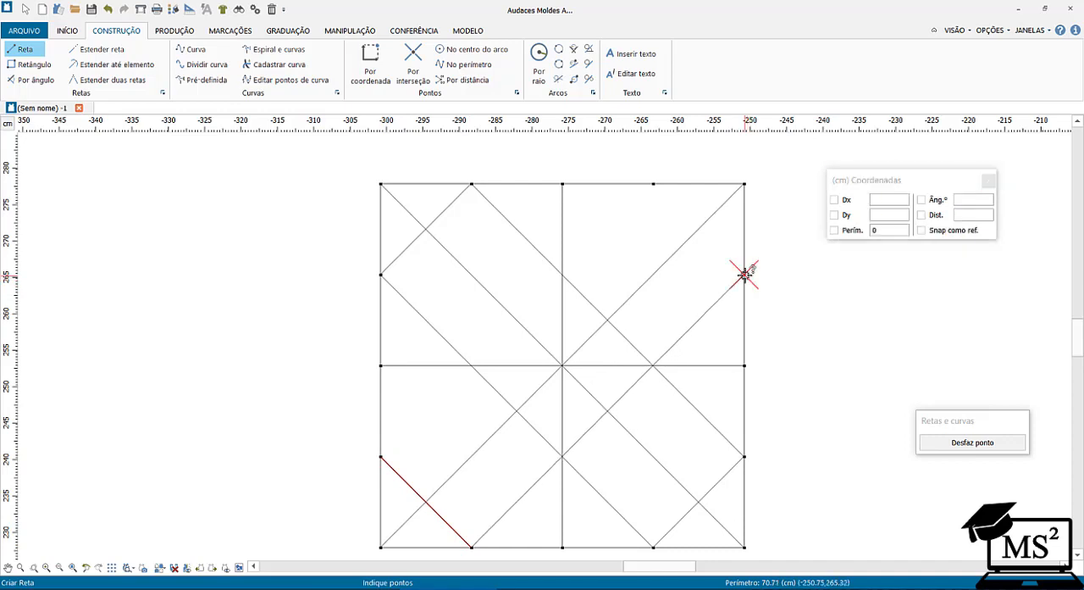
pyautogui.click(653, 183)
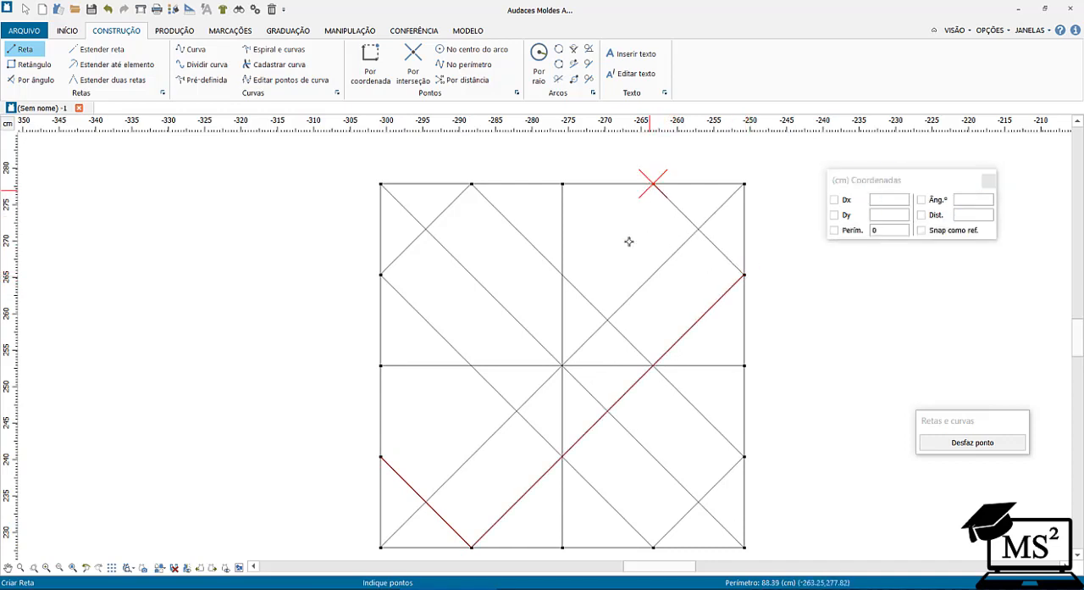
pyautogui.click(381, 457)
pyautogui.press('Return')
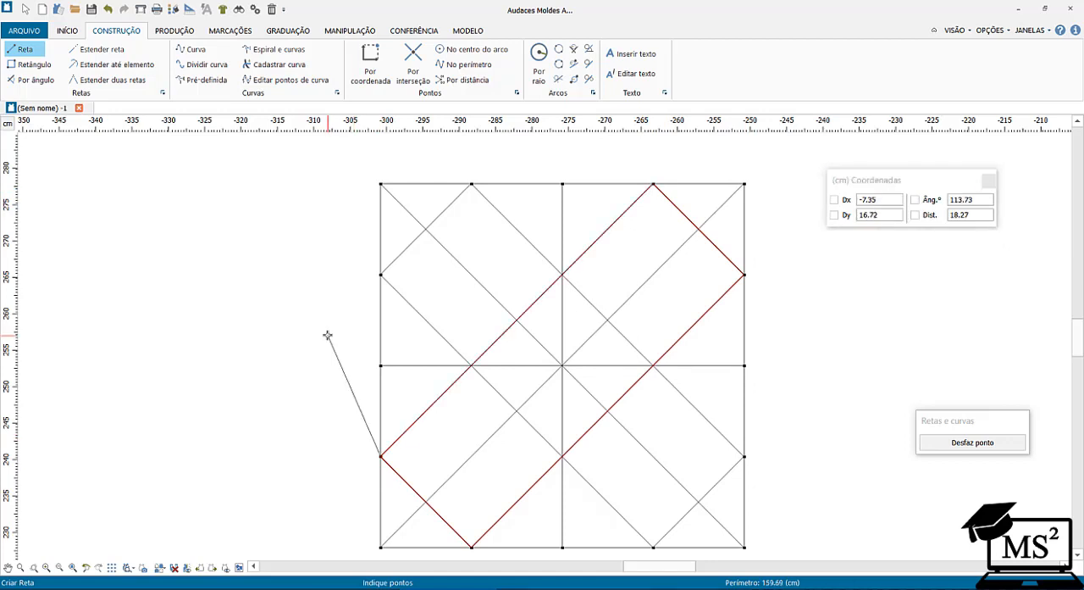
pyautogui.rightClick(328, 335)
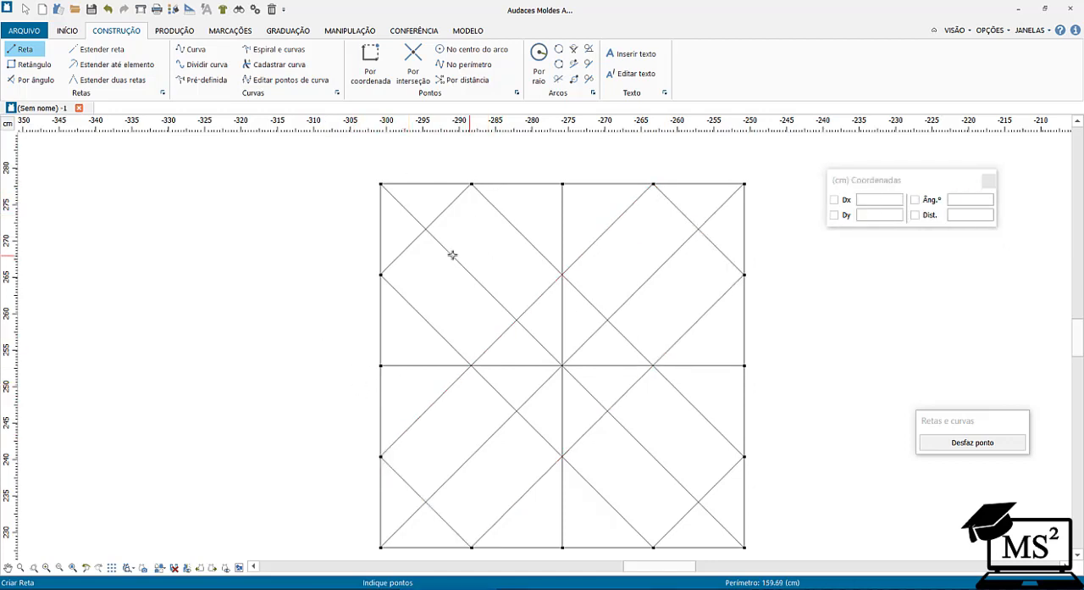
# Draw a closed diamond of straight lines through the midpoints of the square's four sides.
pyautogui.click(380, 365)
pyautogui.scroll(-1, 381, 365)
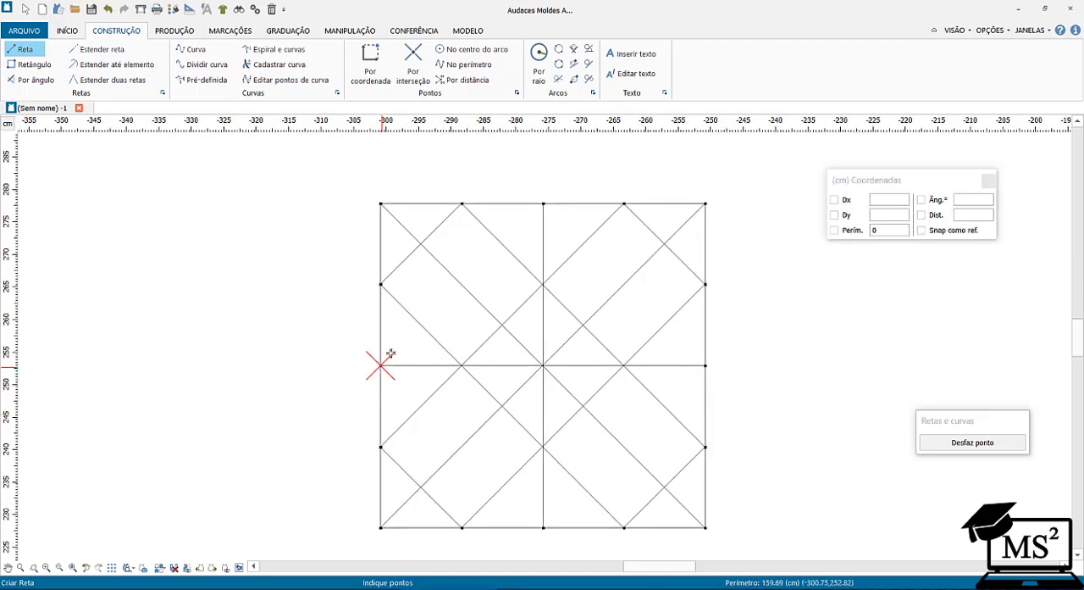
pyautogui.click(543, 203)
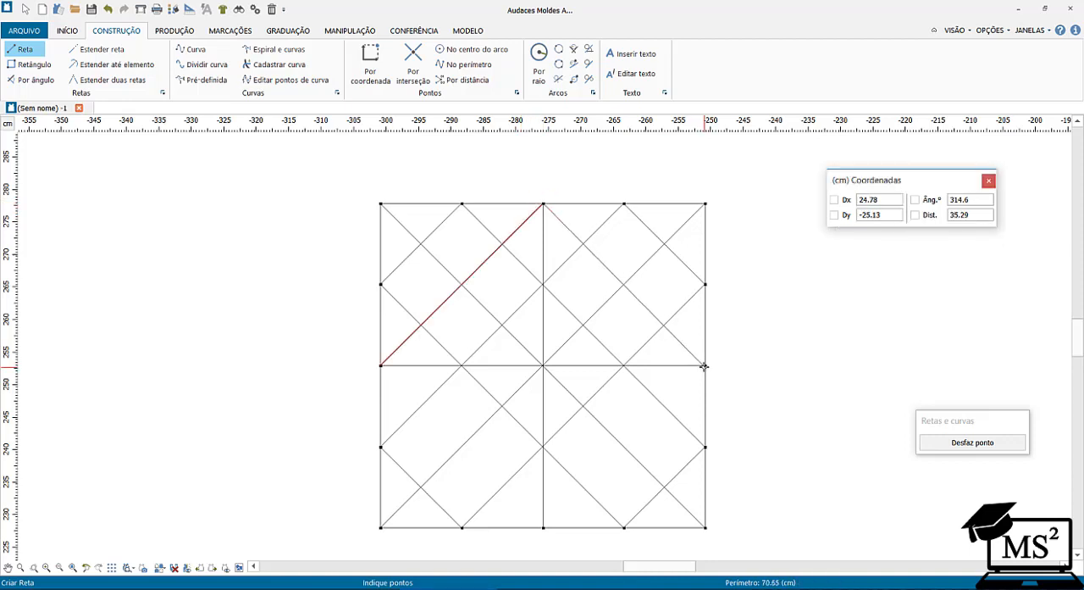
pyautogui.click(703, 365)
pyautogui.scroll(-1, 704, 365)
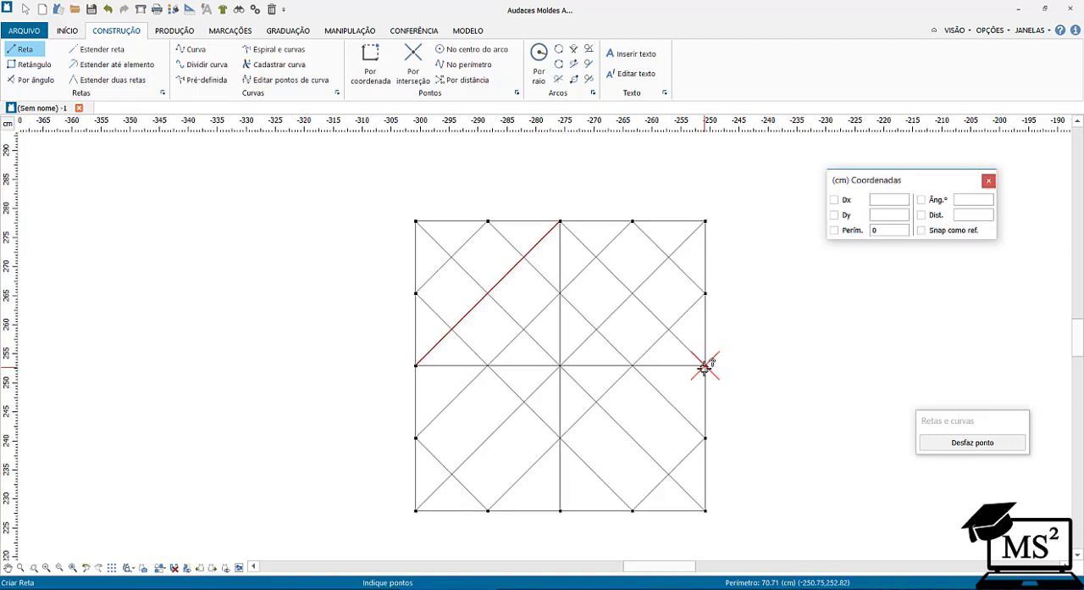
pyautogui.click(560, 509)
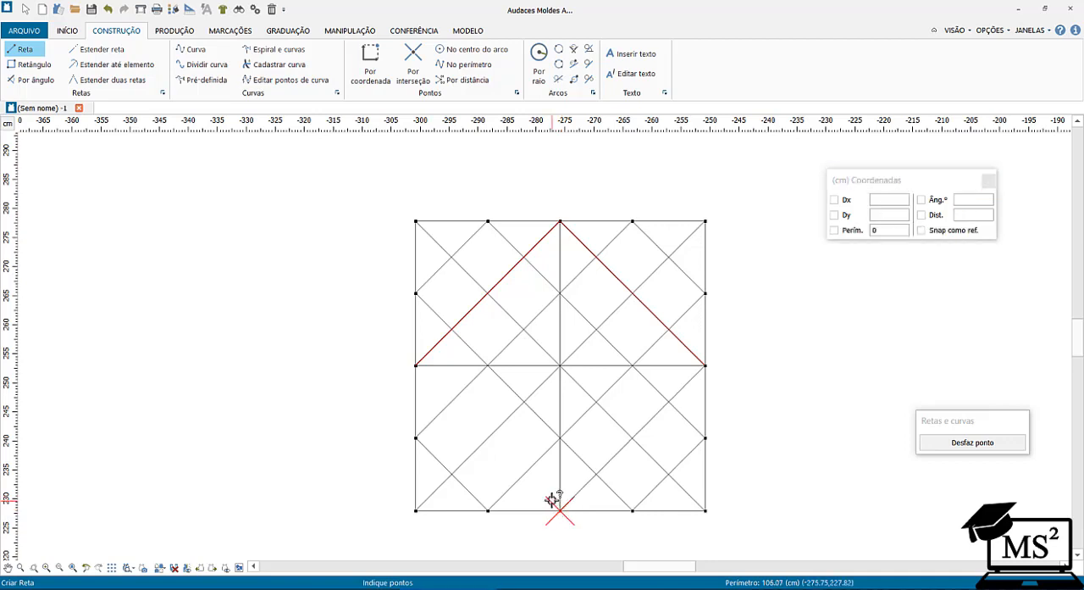
pyautogui.click(416, 367)
pyautogui.rightClick(380, 288)
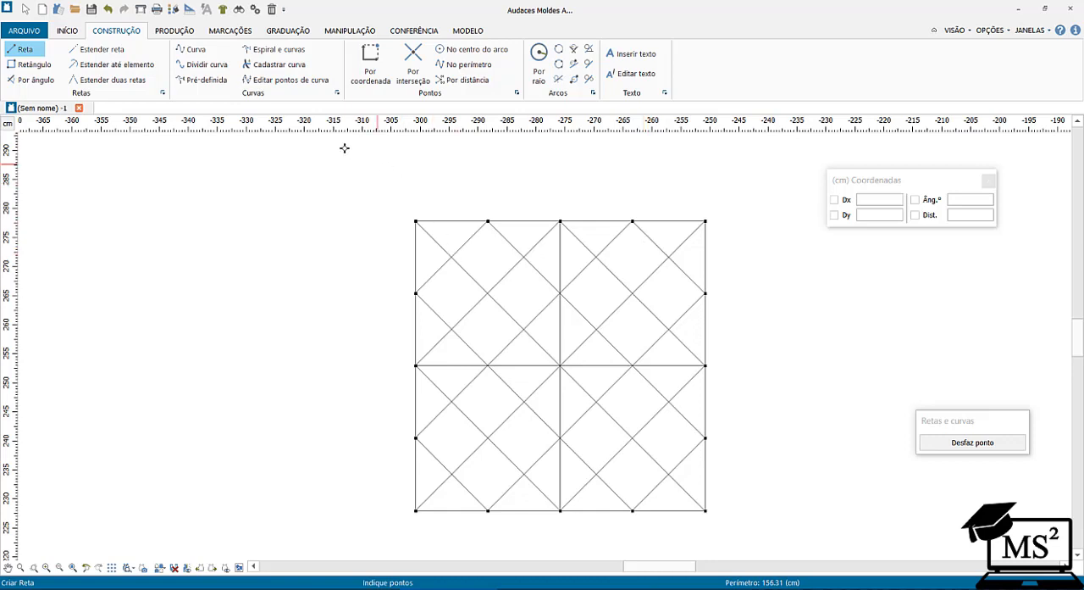
# Draw a rectangle to the left of the square with Dx 17 and Dy -6 cm, without creating a pattern piece.
pyautogui.click(35, 65)
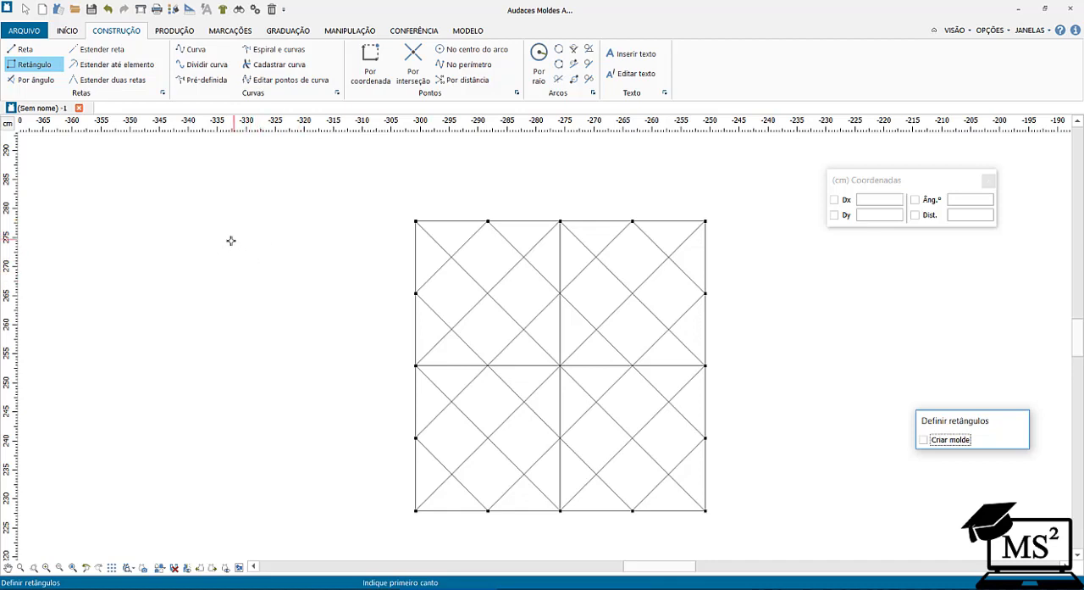
pyautogui.click(223, 226)
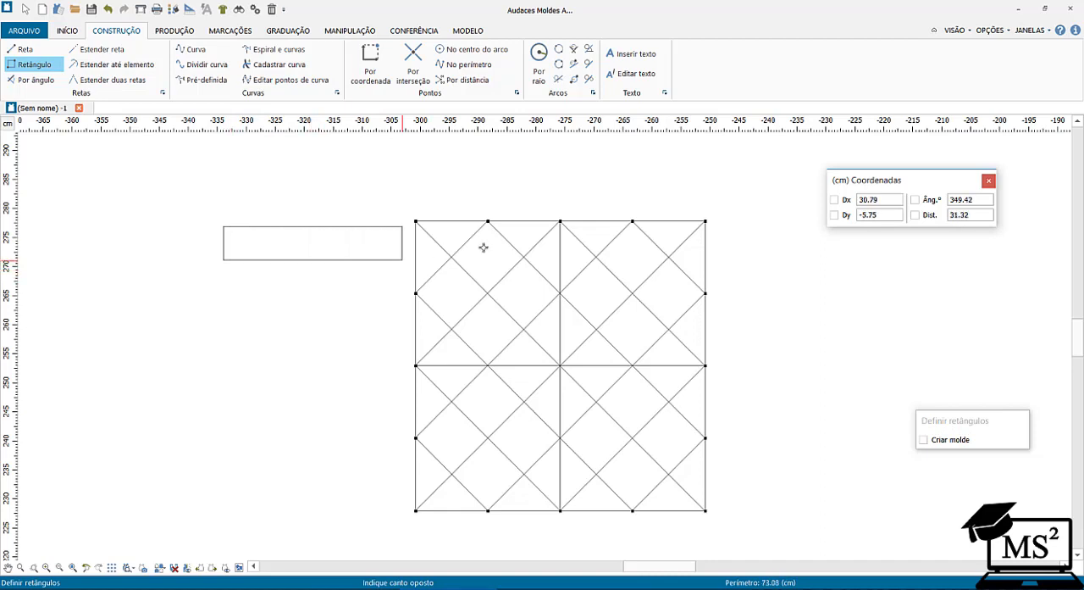
pyautogui.moveTo(903, 199); pyautogui.dragTo(832, 204)
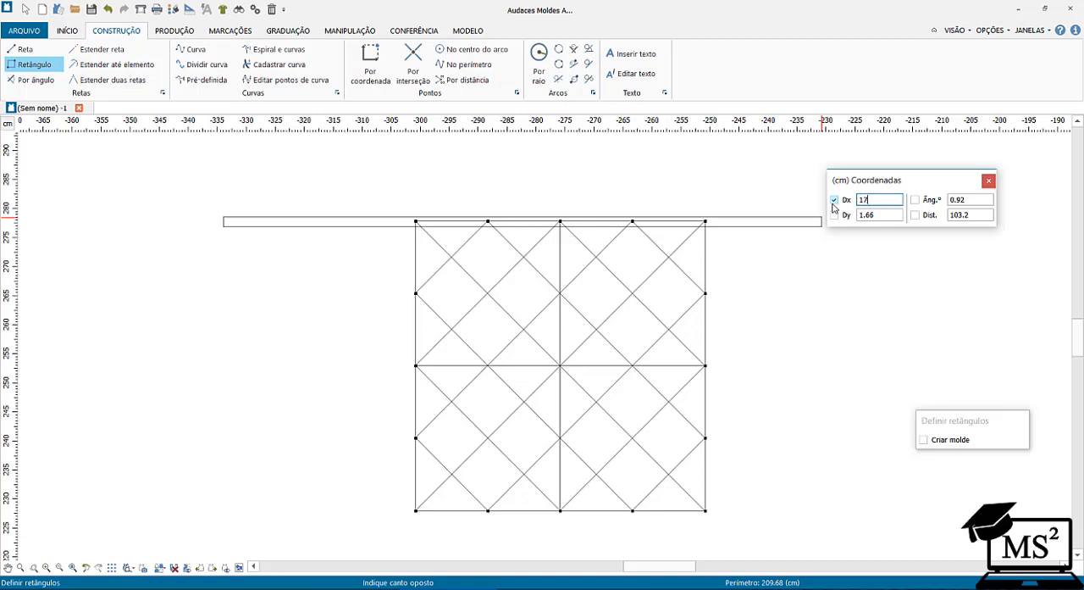
pyautogui.press('Tab')
pyautogui.press('Tab')
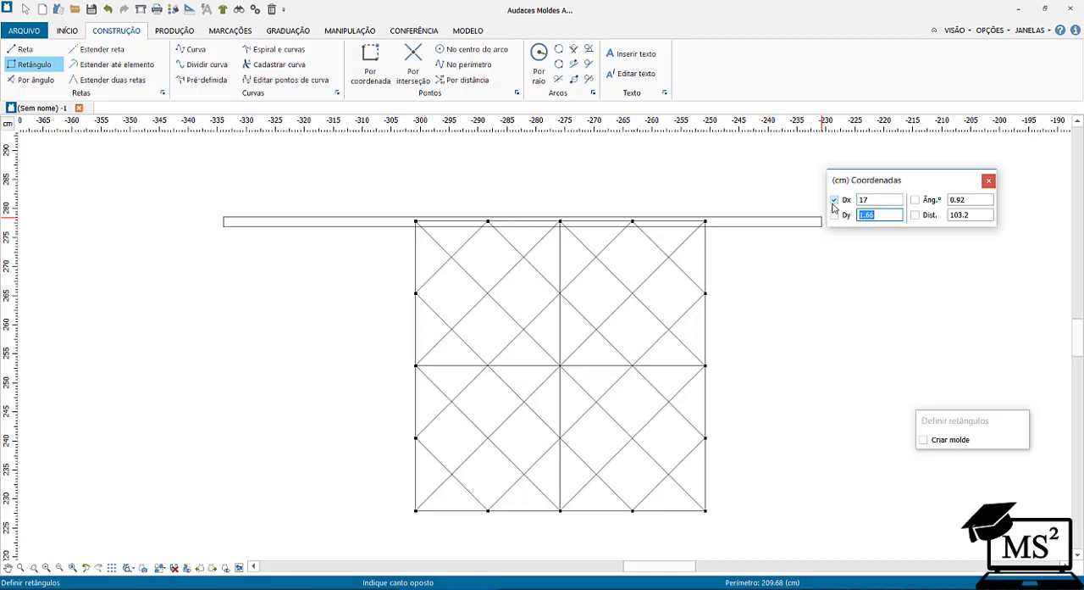
pyautogui.press('Tab')
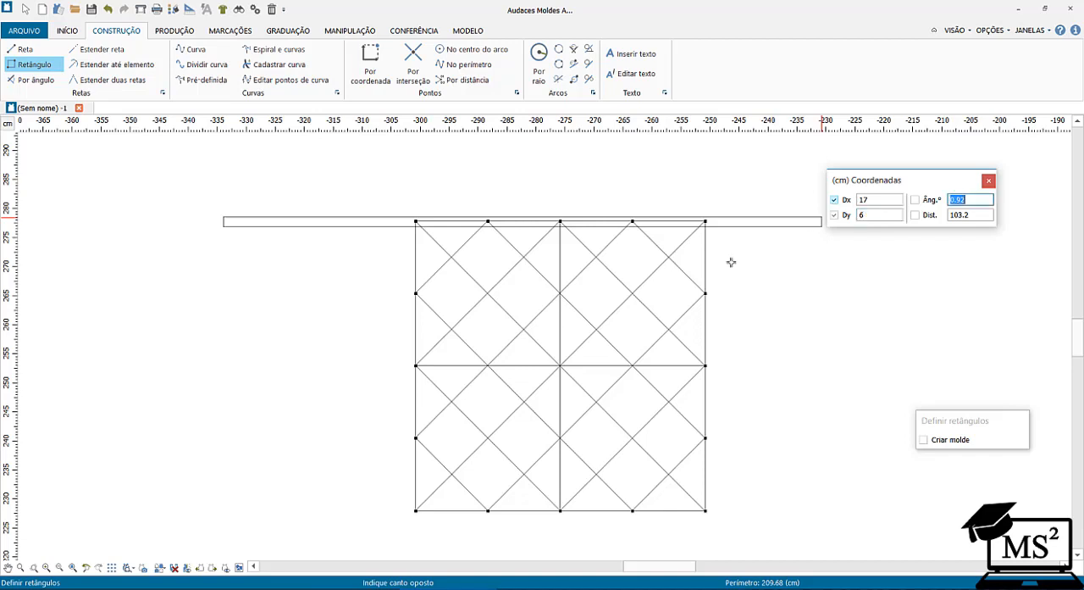
pyautogui.press('Return')
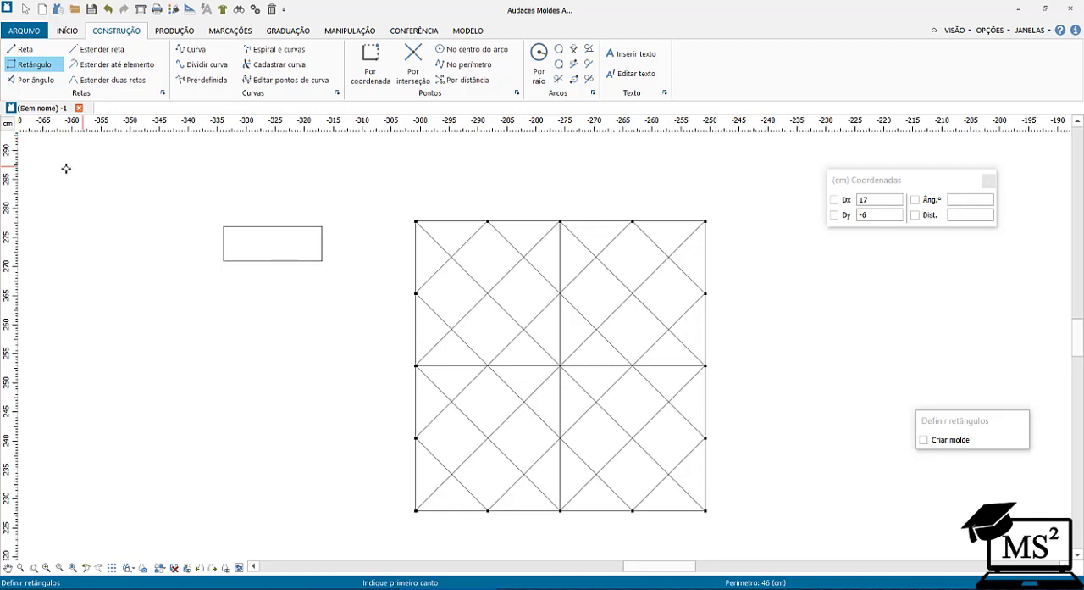
# Place a point by coordinates at the rectangle's upper-right corner and another from it at Dx -4 and Dy 0.
pyautogui.scroll(5, 261, 241)
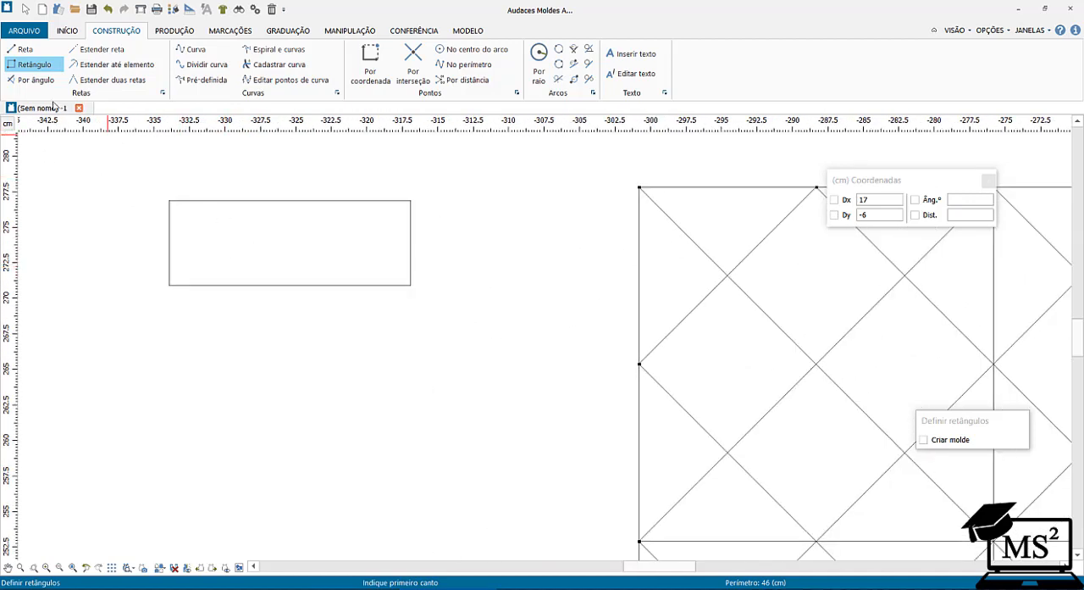
pyautogui.click(370, 63)
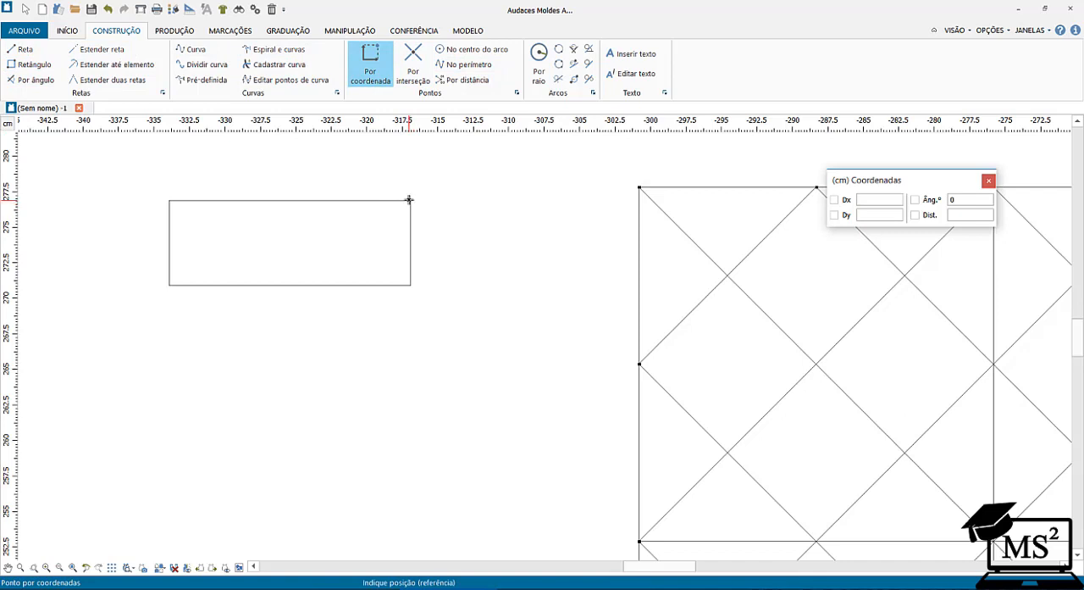
pyautogui.click(411, 200)
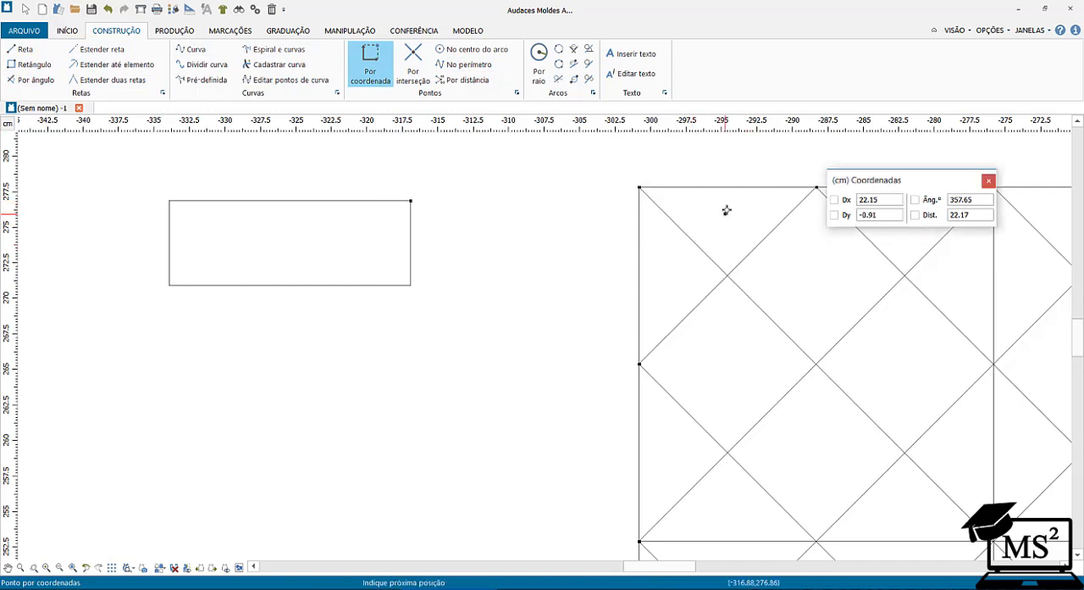
pyautogui.click(858, 216)
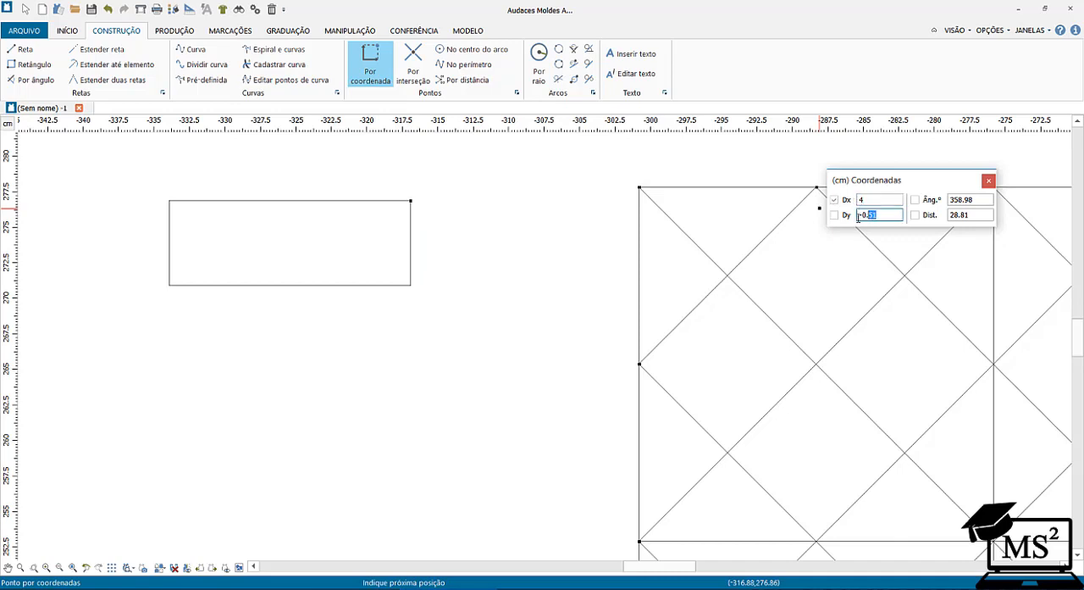
pyautogui.press('Tab')
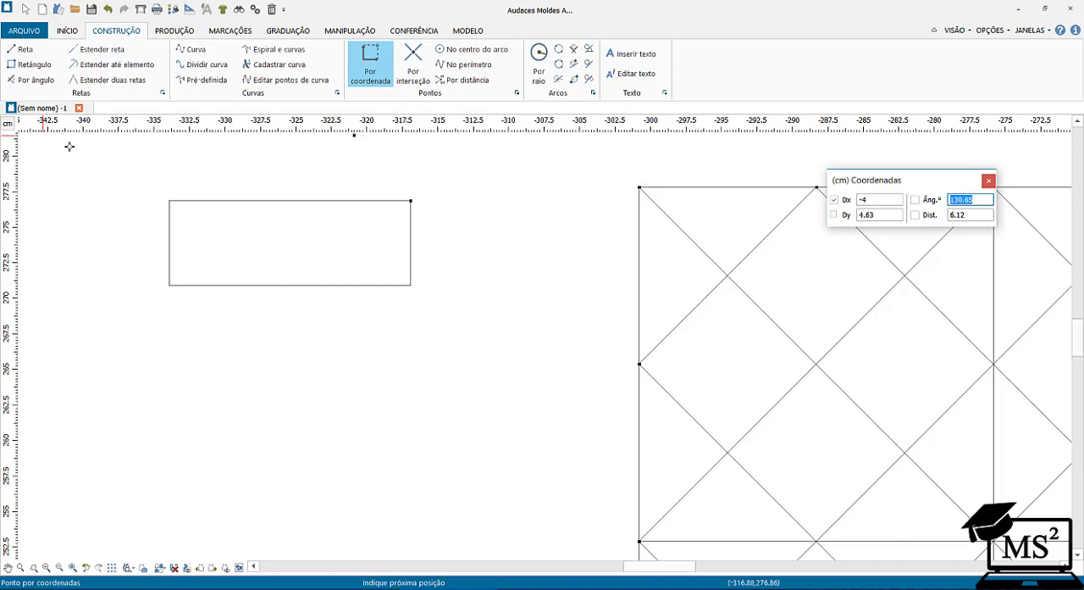
pyautogui.click(884, 216)
pyautogui.write('-2.5')
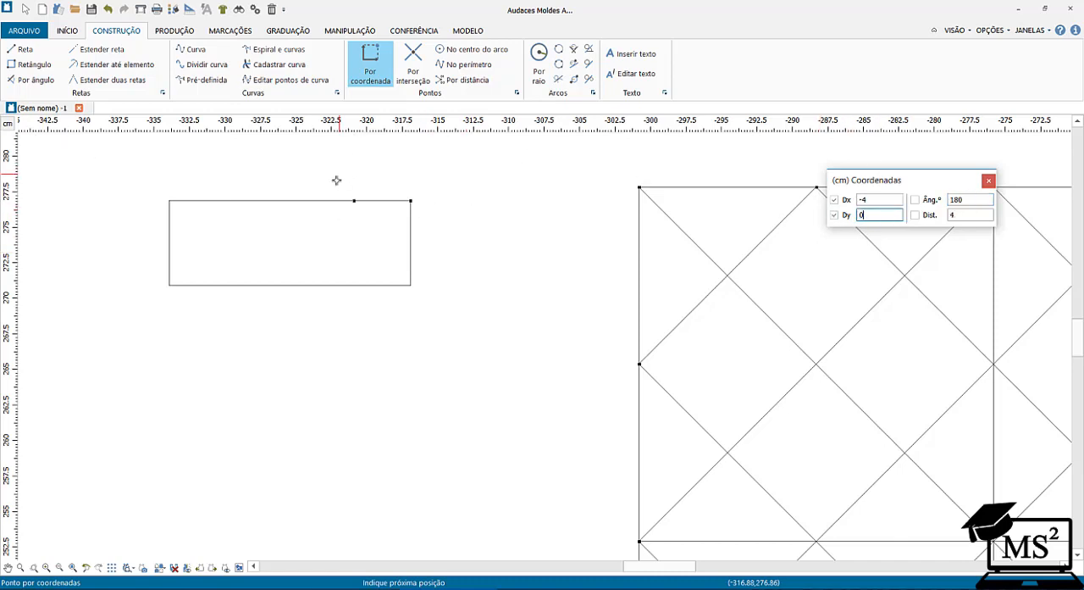
pyautogui.click(345, 206)
pyautogui.rightClick(346, 270)
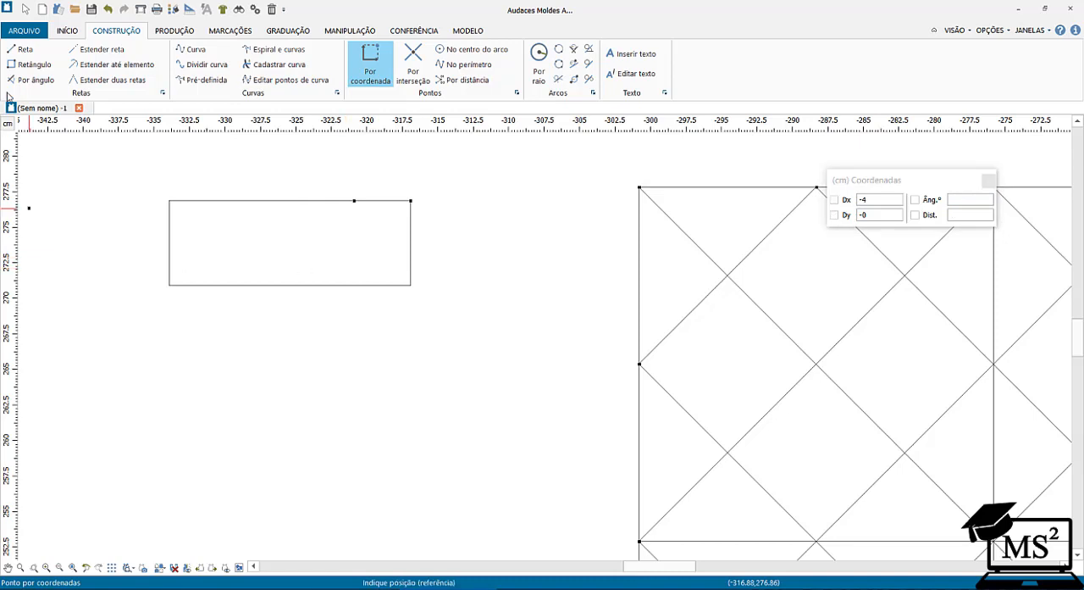
# Draw a straight line from the offset point on the rectangle's top side to its lower-right corner.
pyautogui.click(22, 49)
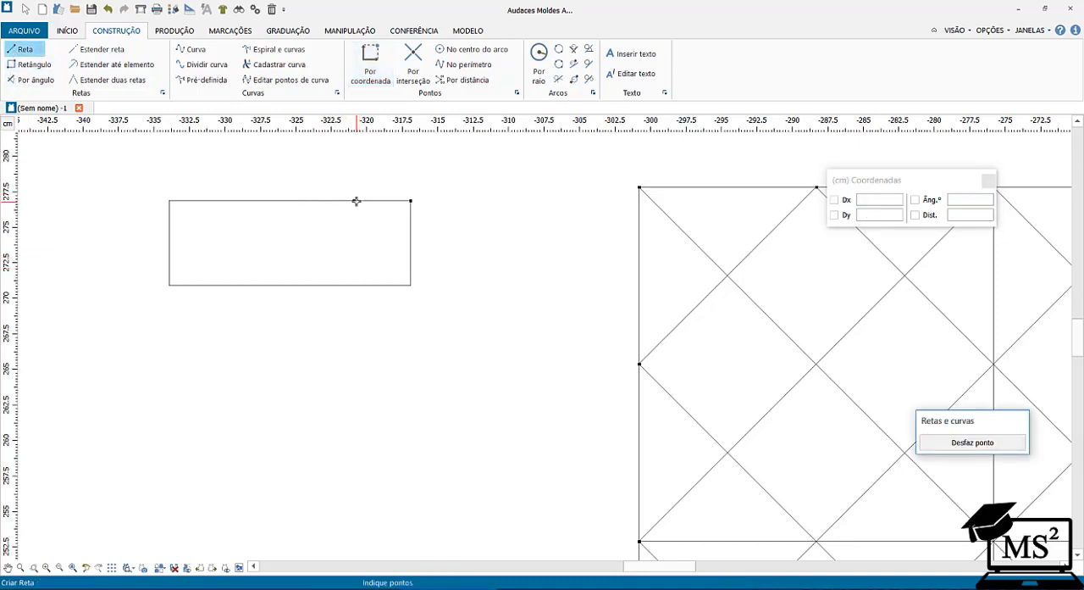
pyautogui.click(354, 201)
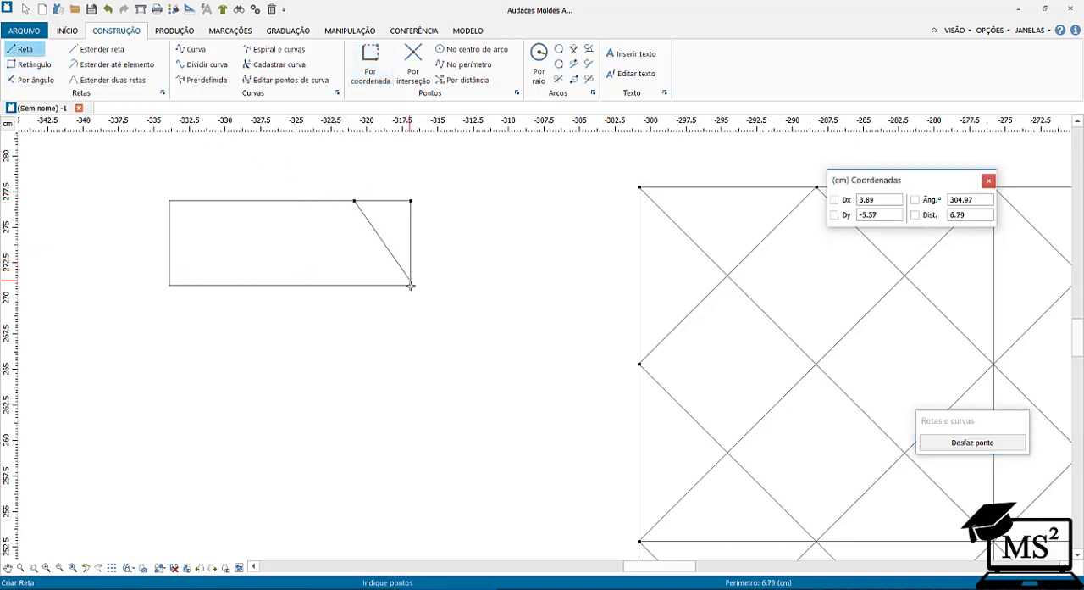
pyautogui.click(411, 286)
pyautogui.rightClick(503, 296)
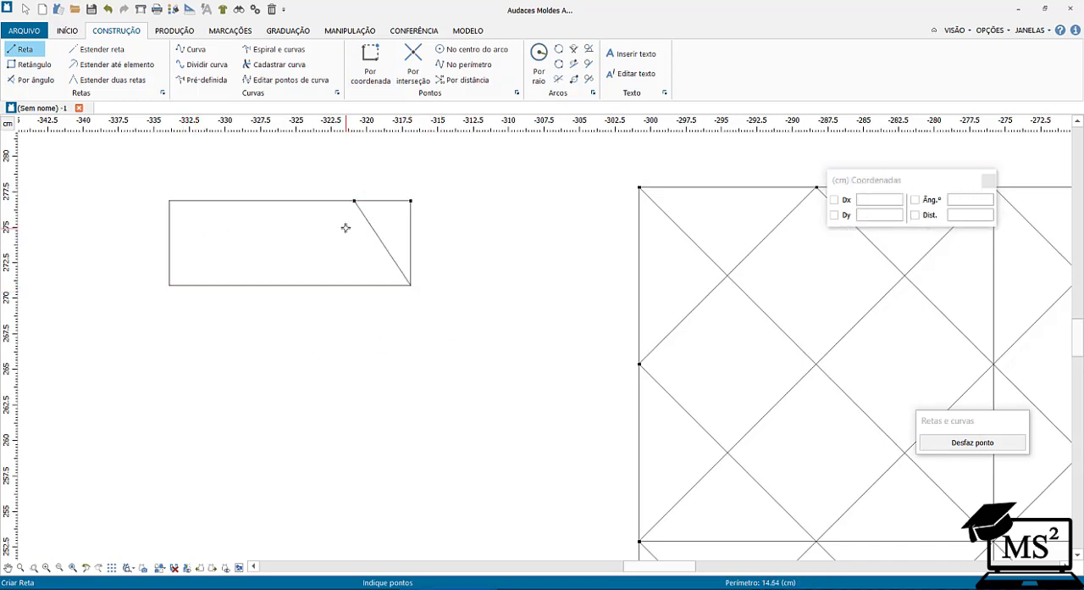
# Extract the region left of the slanted line as a pattern piece and place it below the rectangle.
pyautogui.click(182, 32)
pyautogui.click(16, 64)
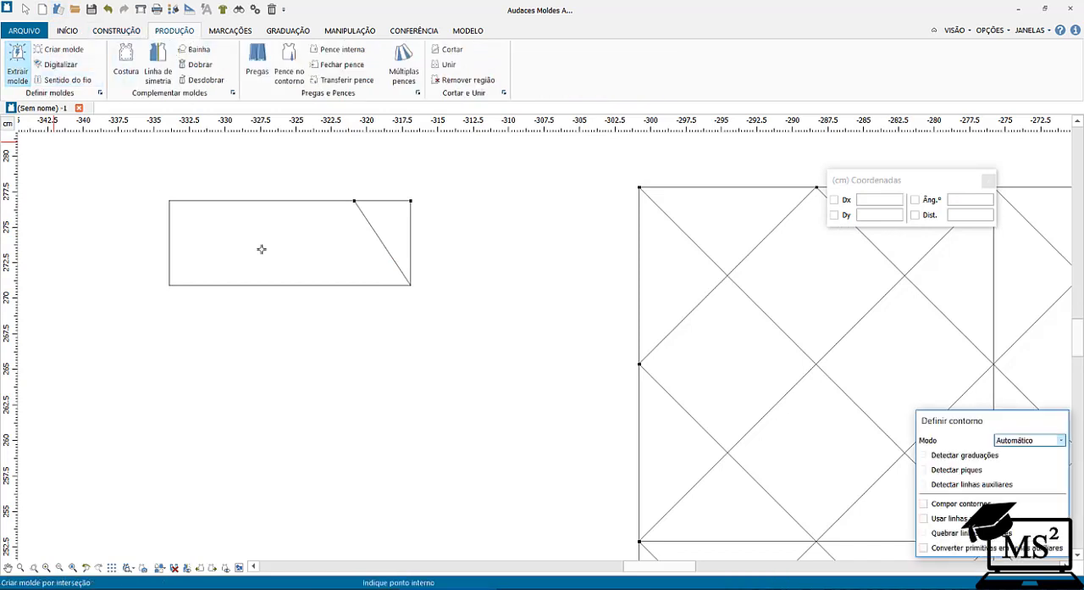
pyautogui.click(285, 249)
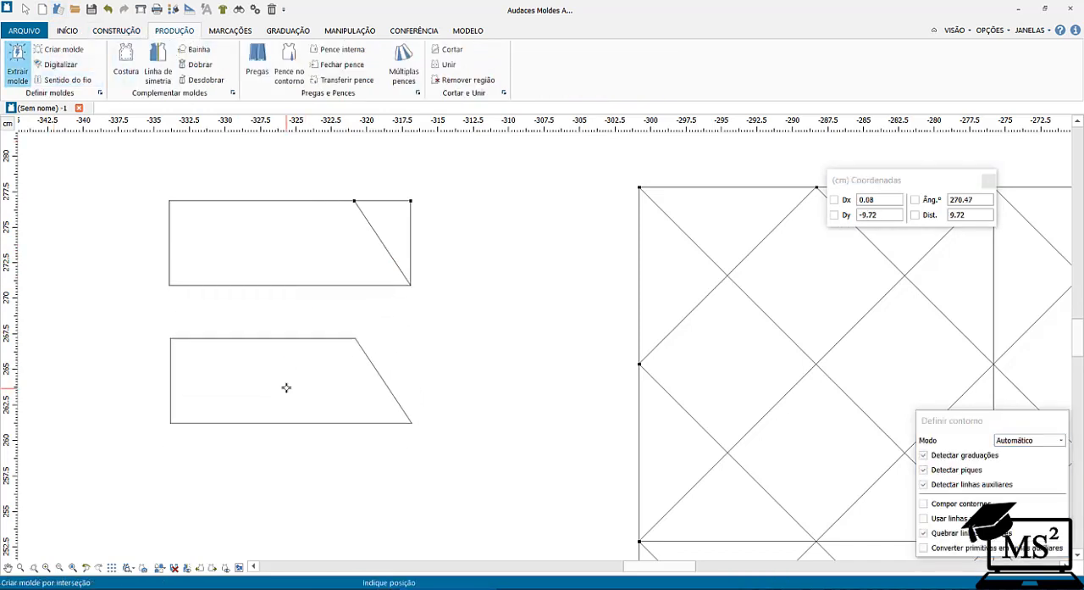
pyautogui.click(286, 387)
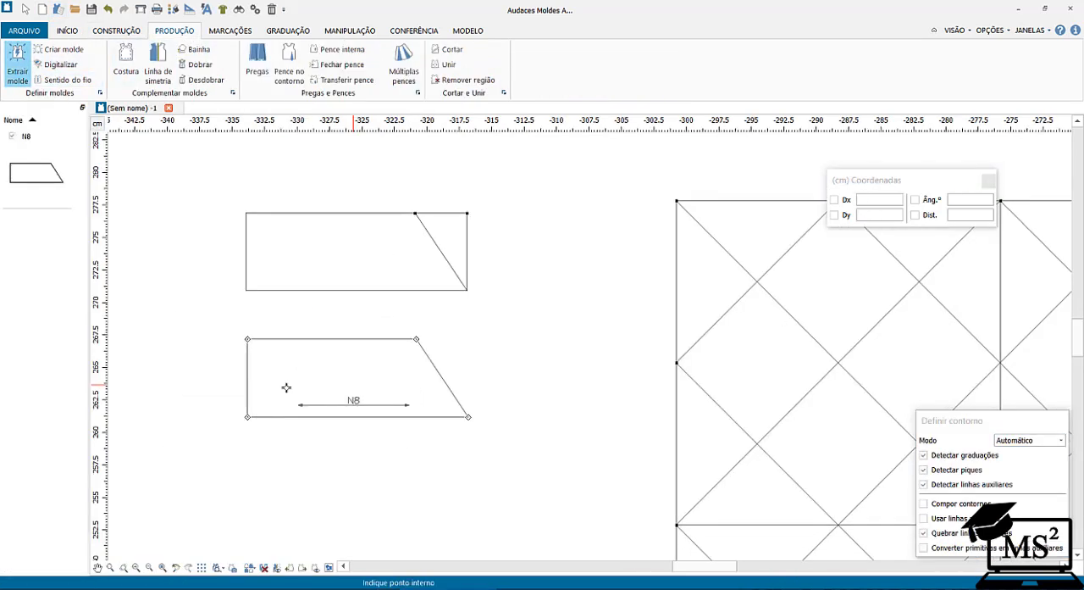
# Unfold the extracted pattern piece along its bottom edge.
pyautogui.click(206, 79)
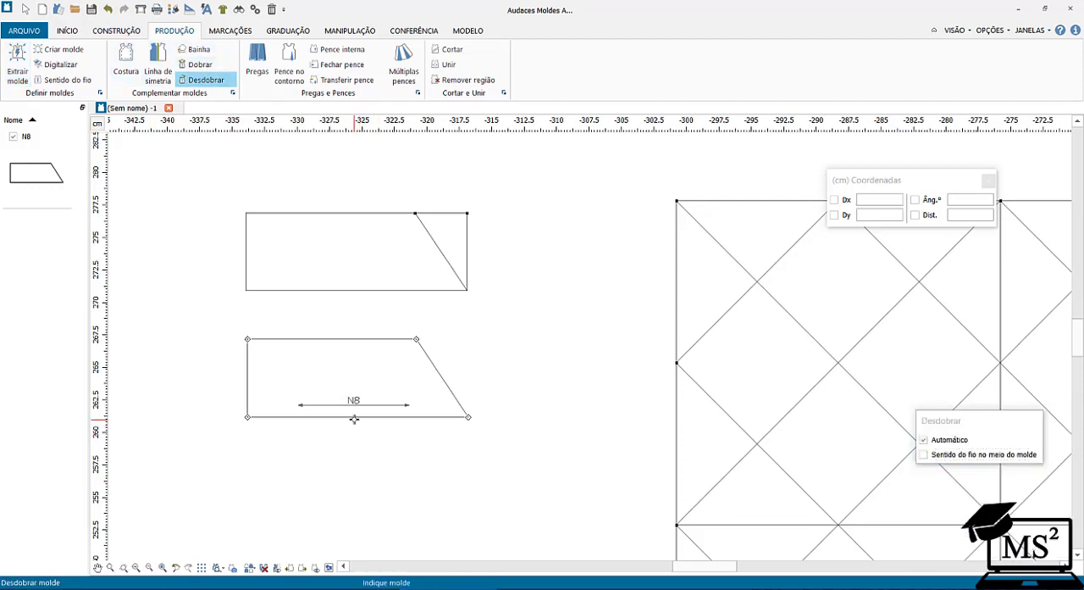
pyautogui.click(354, 416)
pyautogui.click(355, 417)
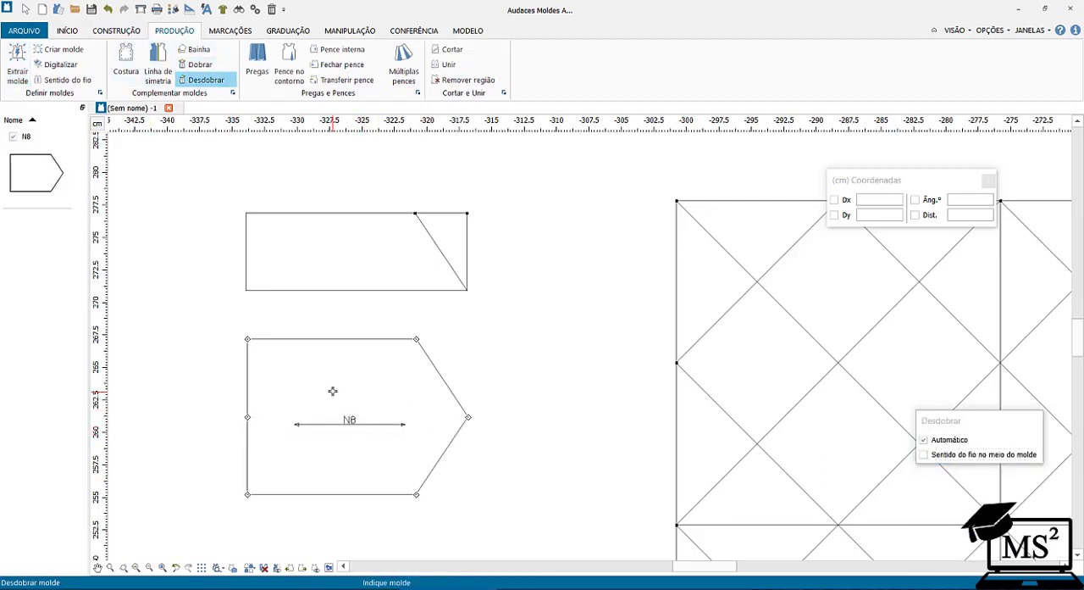
pyautogui.press('Escape')
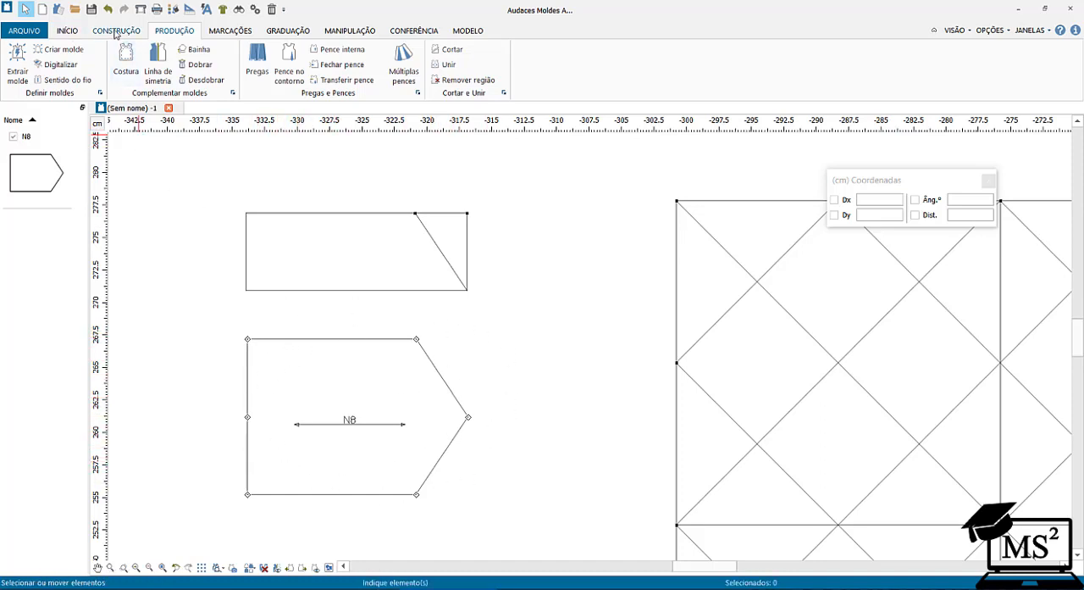
# Place a point by coordinates at the unfolded piece's upper-left corner and another from it at Dx 3 and Dy 0.
pyautogui.click(116, 30)
pyautogui.click(370, 64)
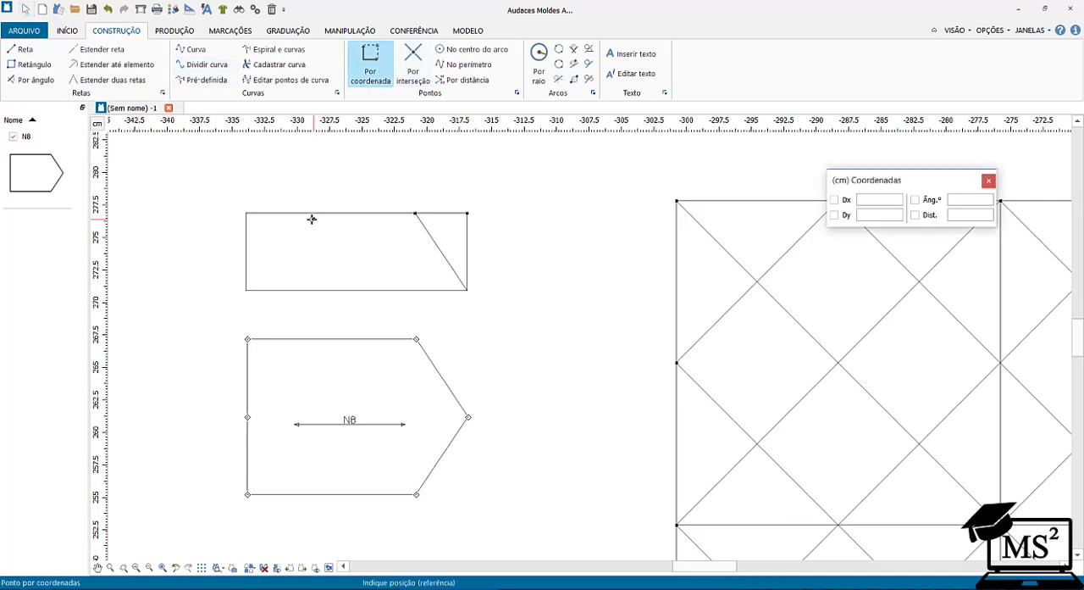
pyautogui.click(247, 338)
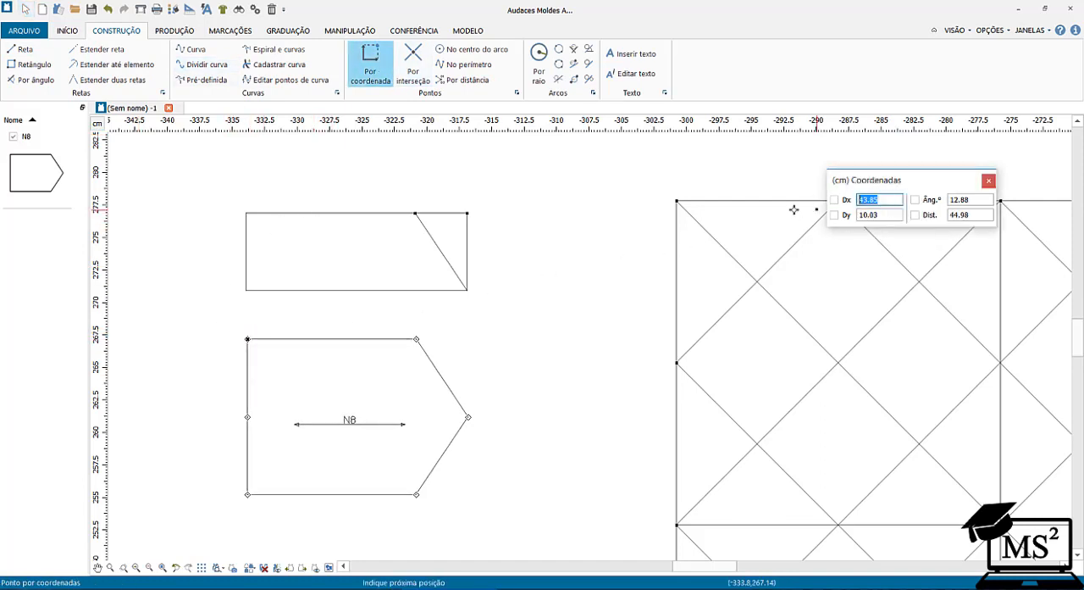
pyautogui.write('3')
pyautogui.press('Tab')
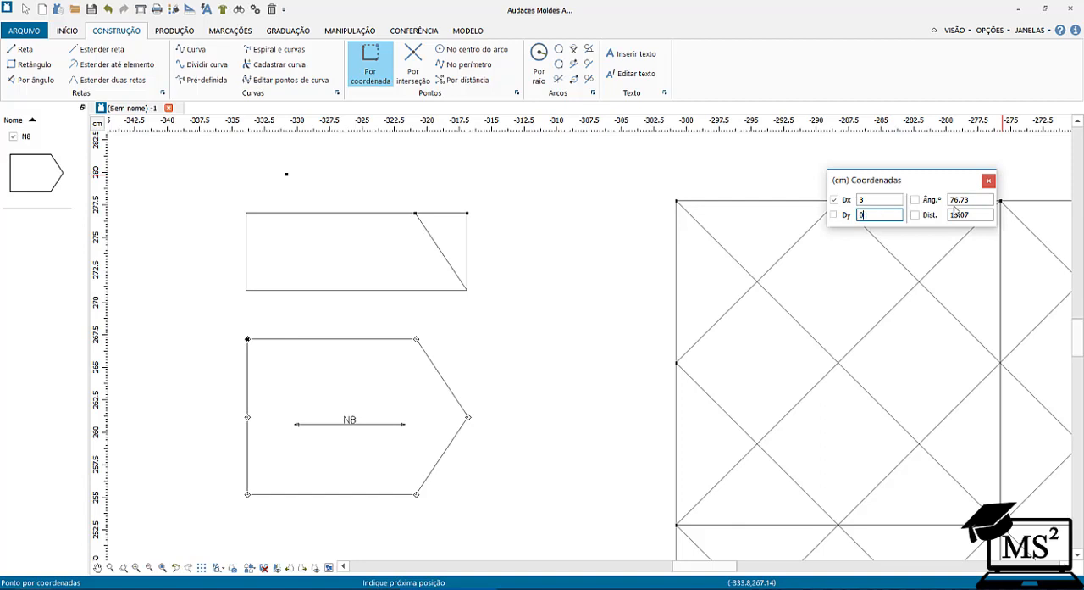
pyautogui.write('0')
pyautogui.press('Tab')
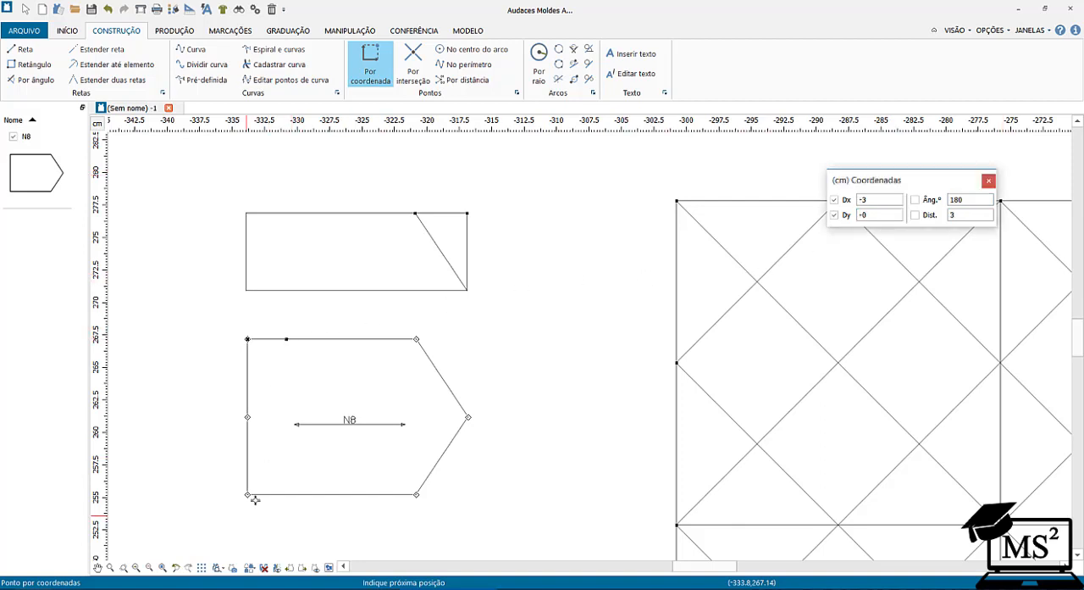
# Place a point by coordinates at the unfolded piece's lower-left corner and another from it at Dx 3 and Dy 0.
pyautogui.scroll(-1, 242, 501)
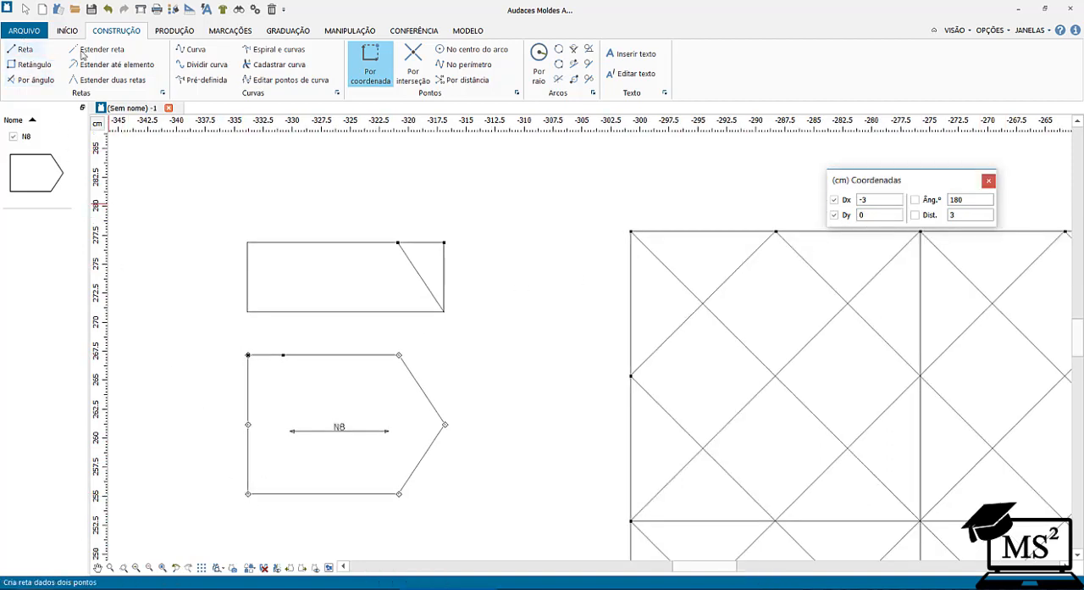
pyautogui.moveTo(251, 494); pyautogui.dragTo(246, 494, button='middle')
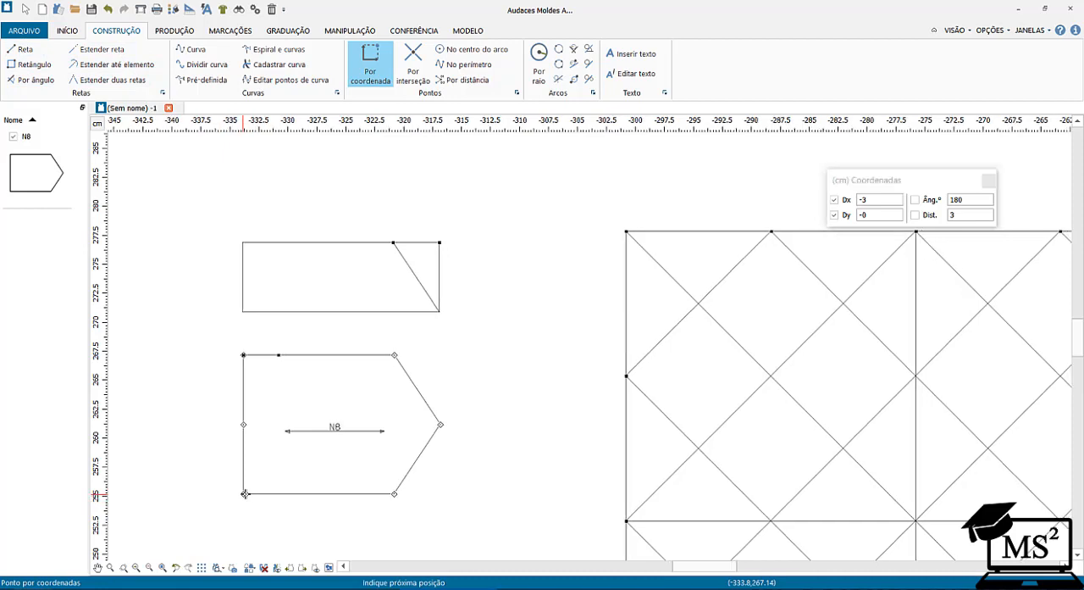
pyautogui.scroll(-1, 244, 493)
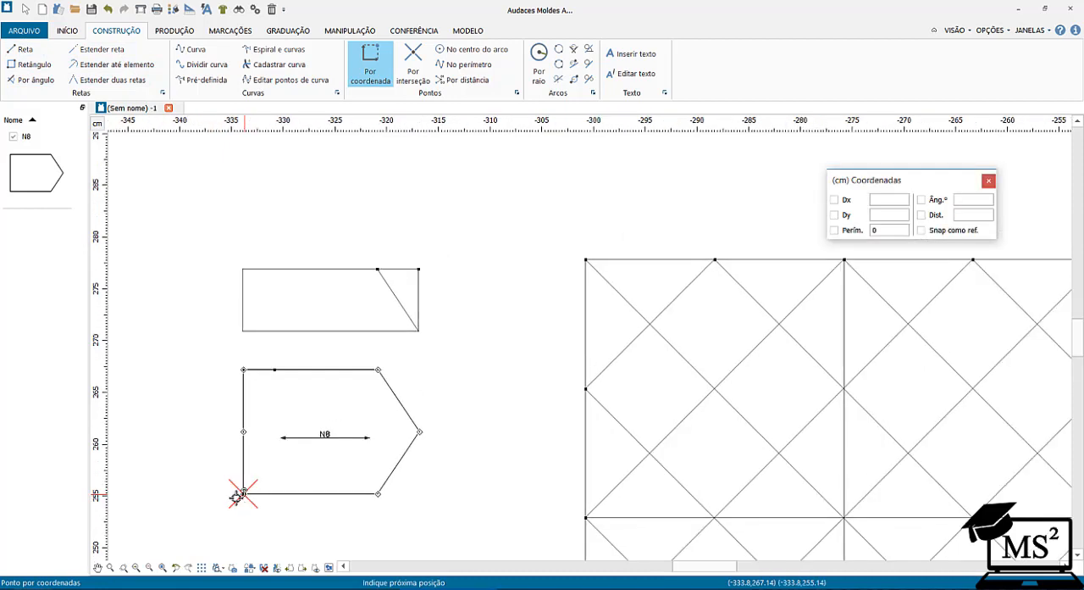
pyautogui.moveTo(889, 200); pyautogui.dragTo(852, 196)
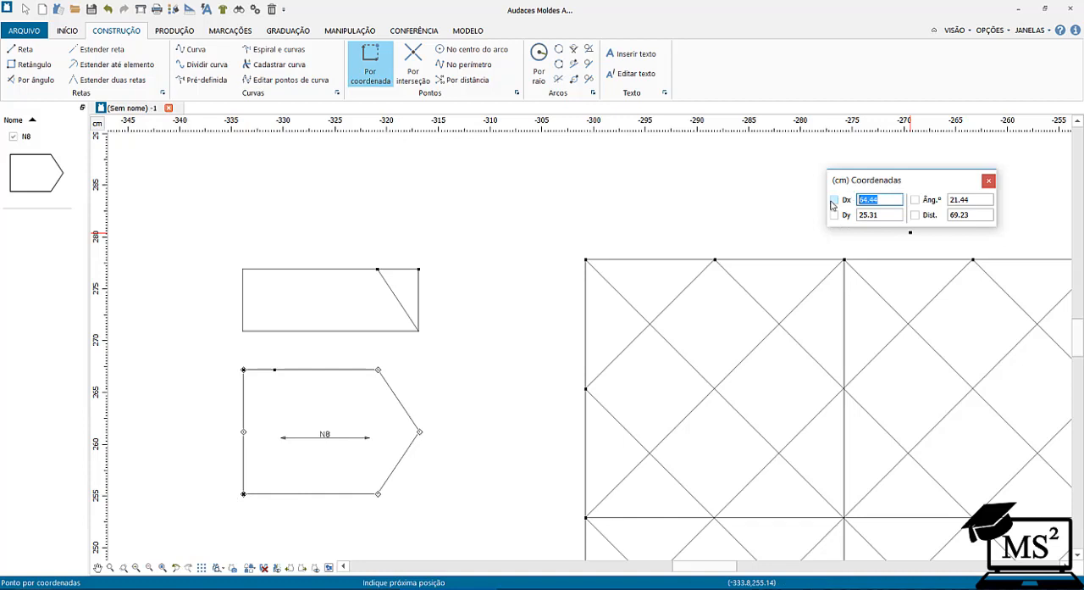
pyautogui.write('3')
pyautogui.press('Tab')
pyautogui.press('Tab')
pyautogui.write('0')
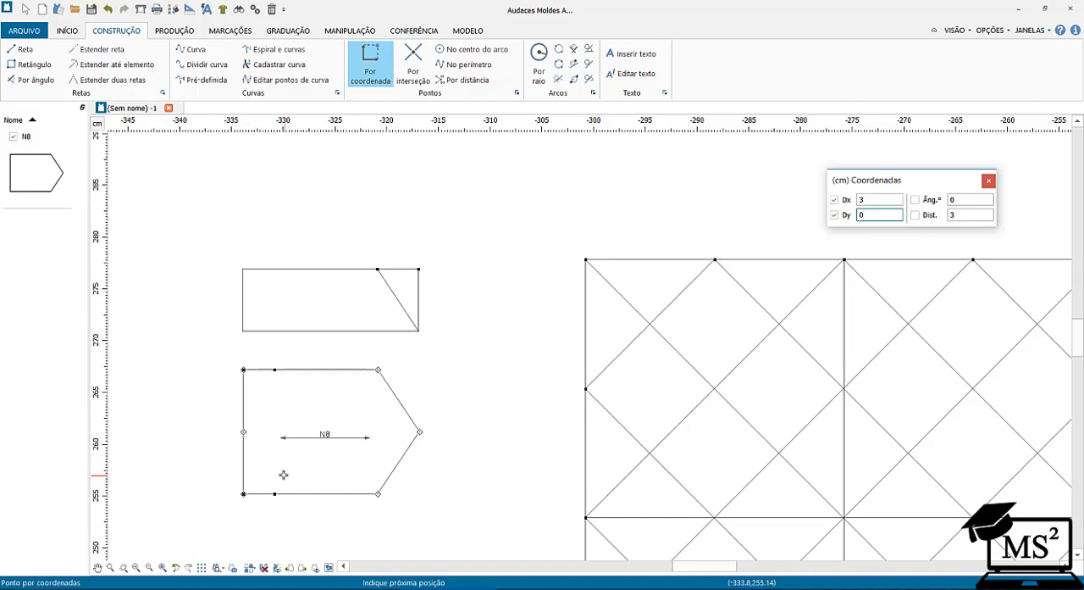
pyautogui.press('Return')
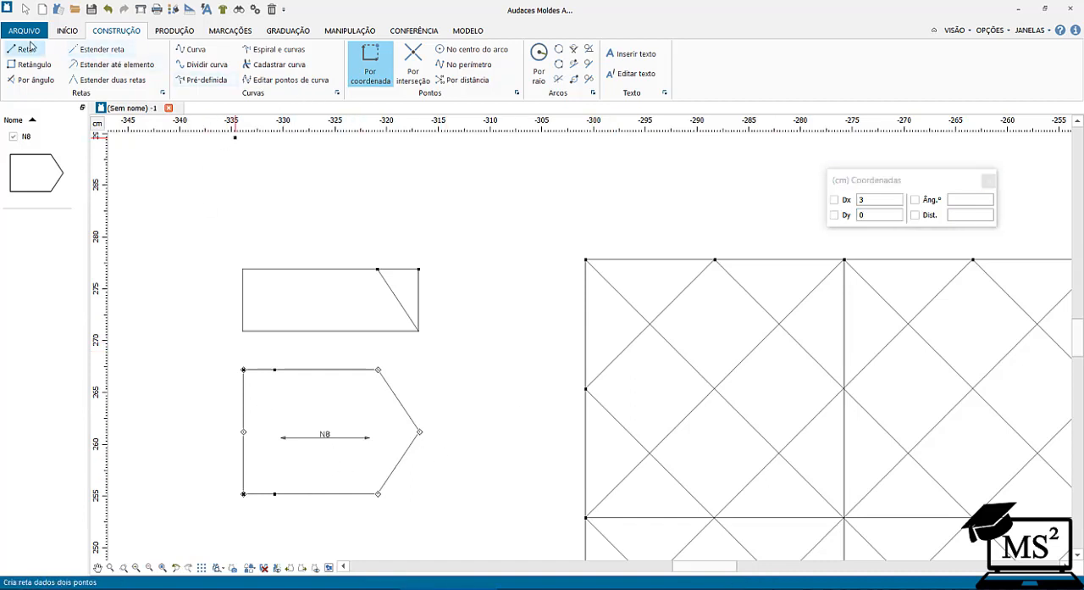
# Insert I-shaped notches on the piece's top and bottom edges at the two points 3 cm from the left corners.
pyautogui.click(229, 31)
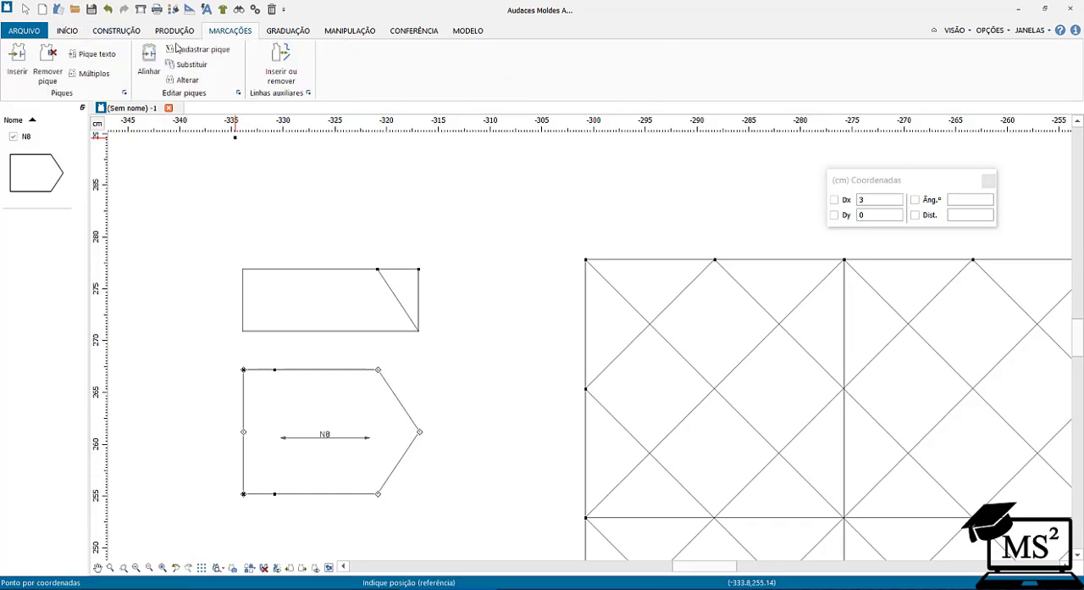
pyautogui.click(17, 61)
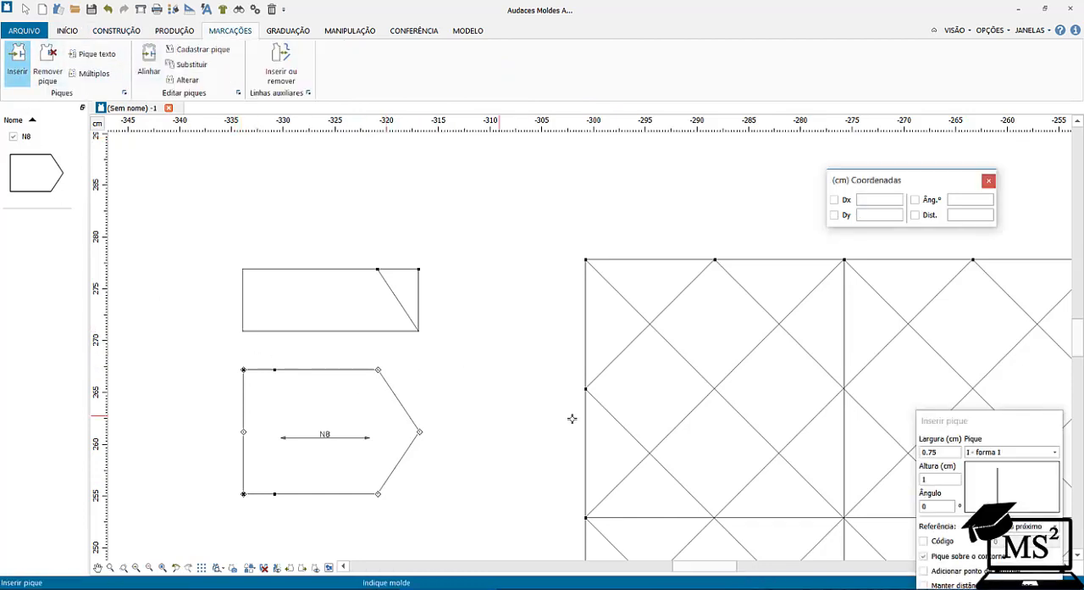
pyautogui.click(273, 371)
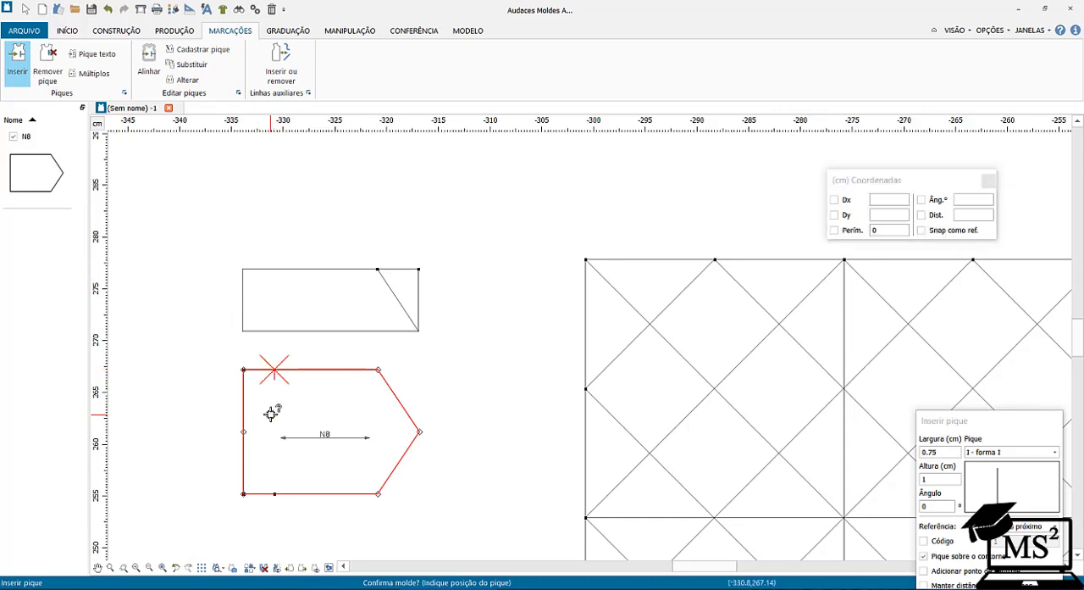
pyautogui.click(274, 370)
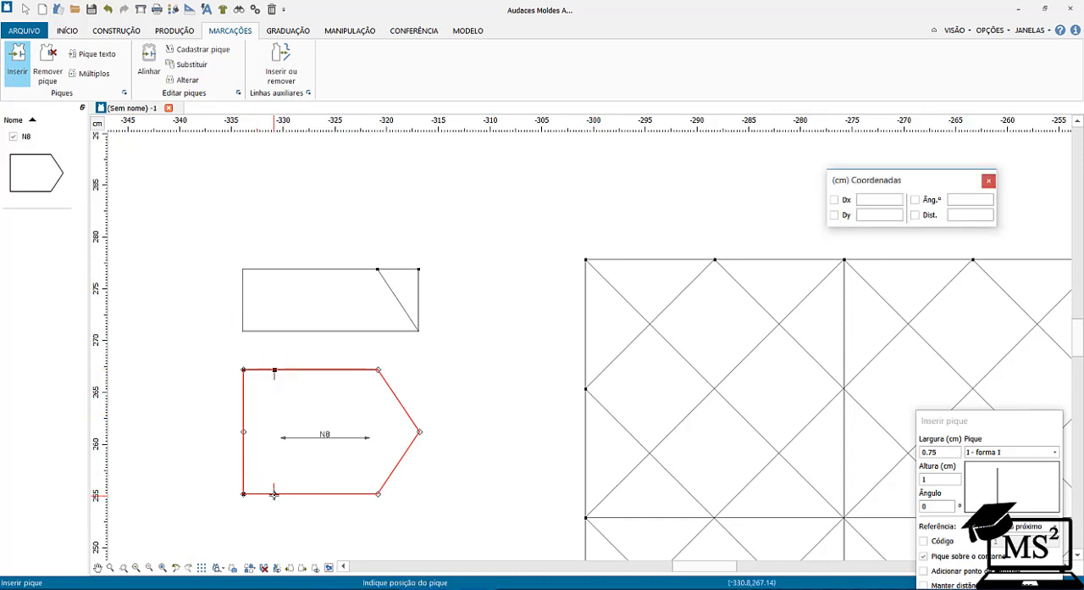
pyautogui.click(273, 493)
pyautogui.rightClick(410, 378)
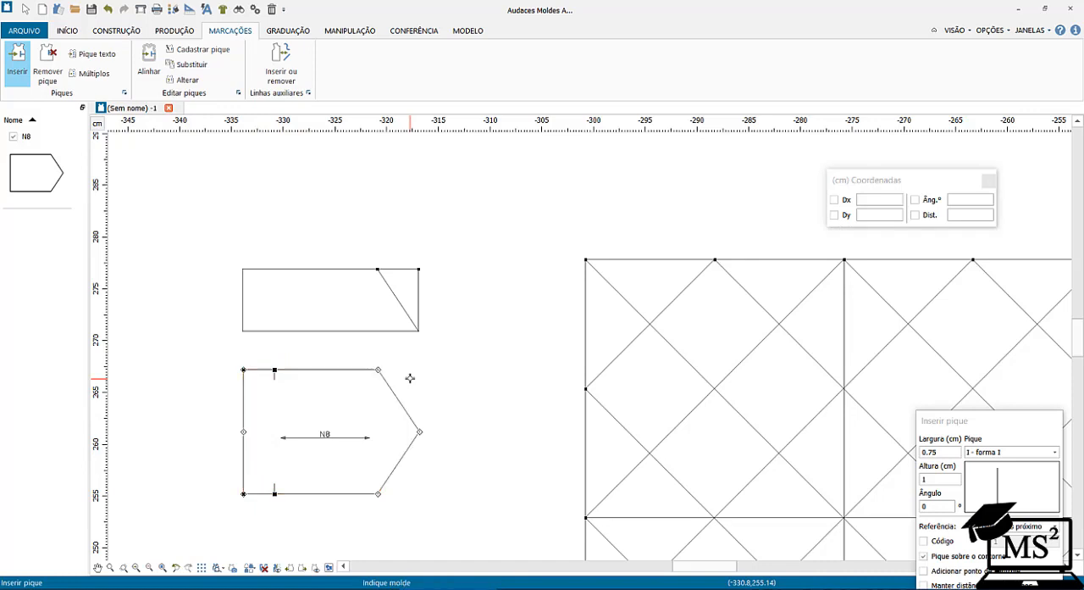
# Move the notched piece up and right off its construction points and delete the four points left behind.
pyautogui.click(25, 9)
pyautogui.moveTo(315, 370); pyautogui.dragTo(417, 347)
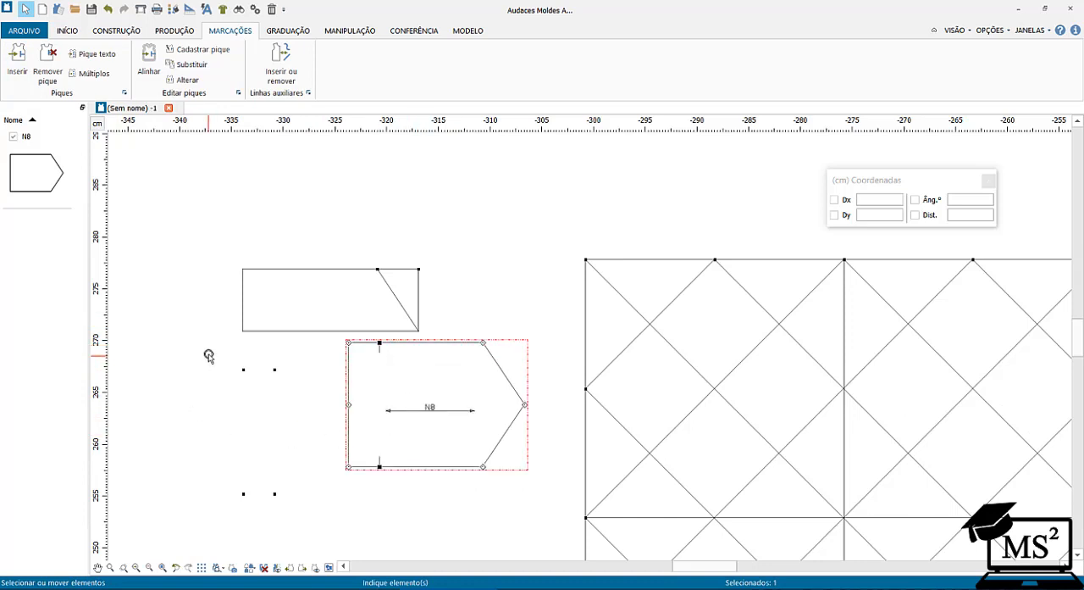
pyautogui.moveTo(209, 356); pyautogui.dragTo(302, 532)
pyautogui.press('Delete')
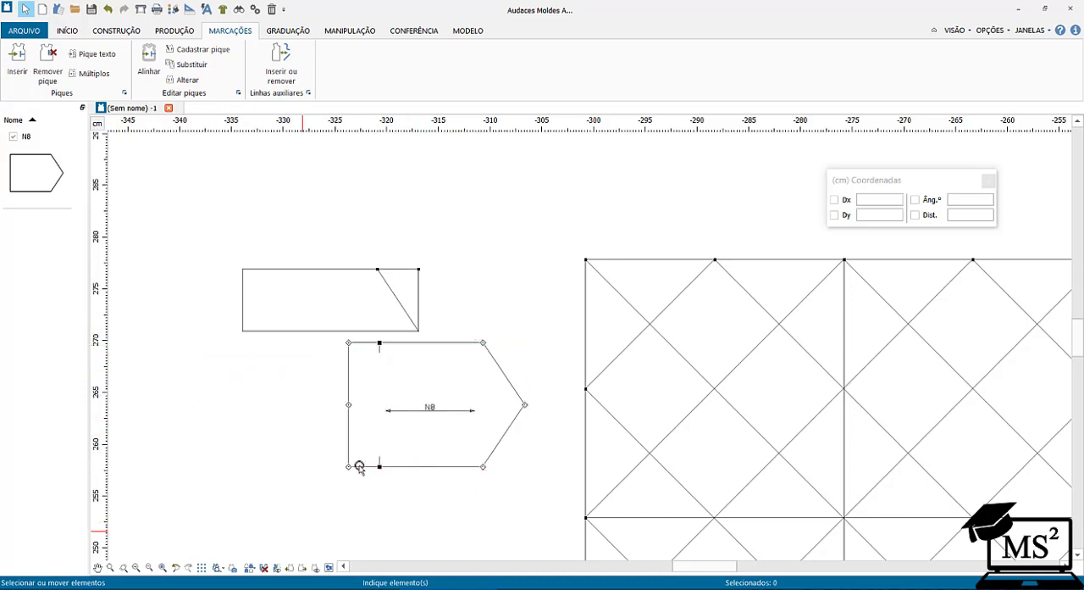
# Move the notched piece about 5 cm to the left, beneath the rectangle, and return to the construction tools.
pyautogui.moveTo(412, 412); pyautogui.dragTo(356, 411)
pyautogui.click(37, 186)
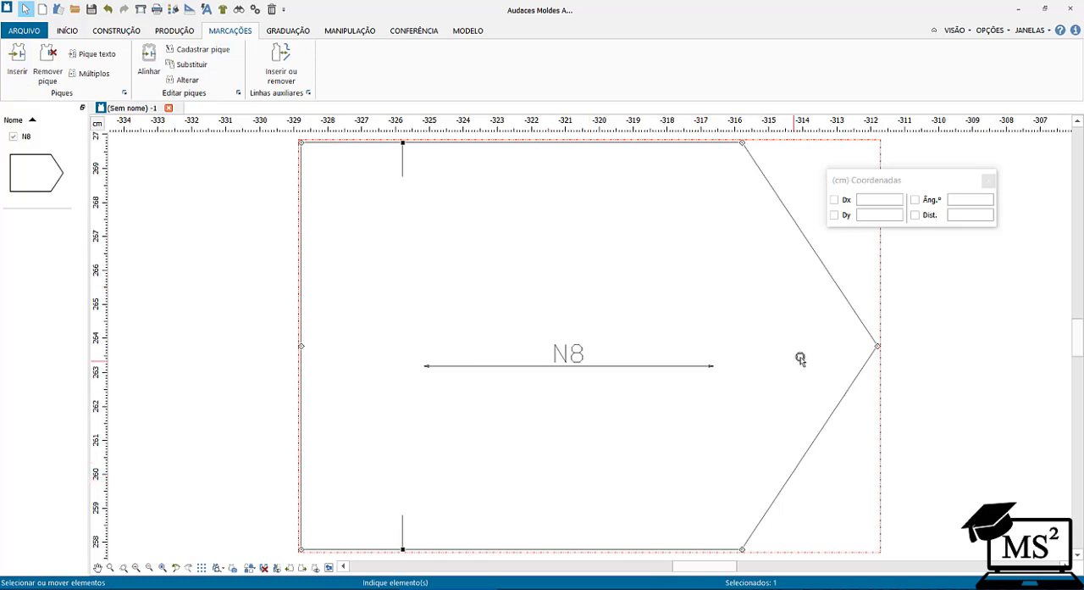
pyautogui.click(124, 568)
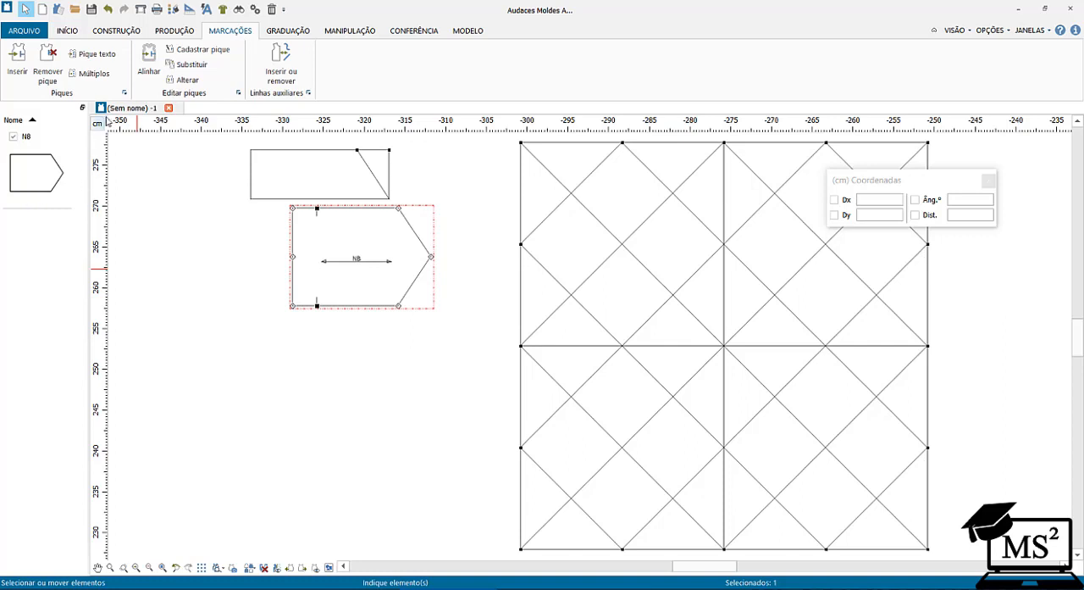
pyautogui.click(127, 34)
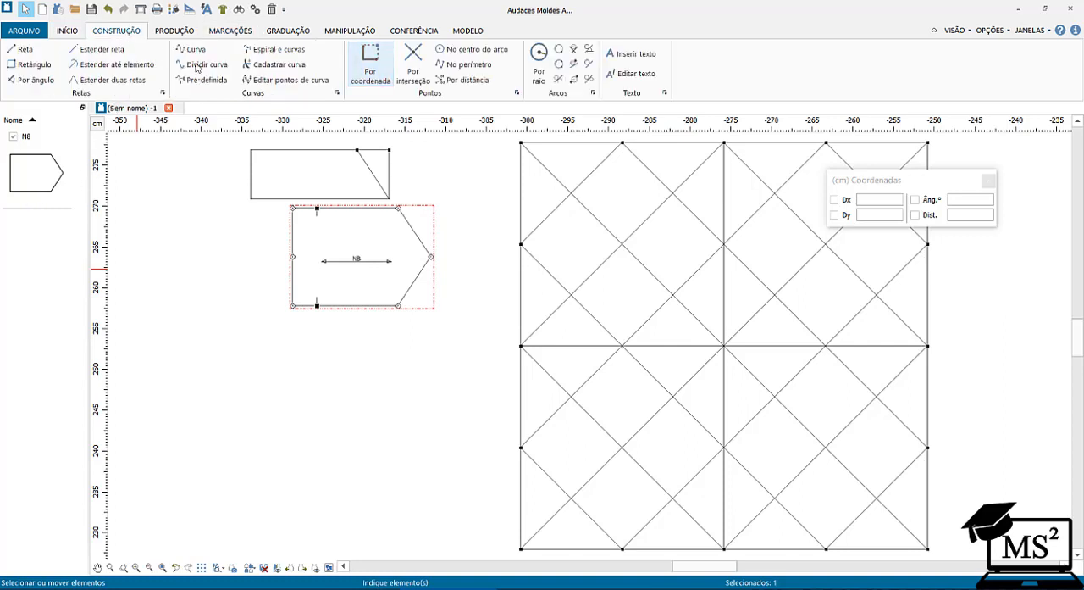